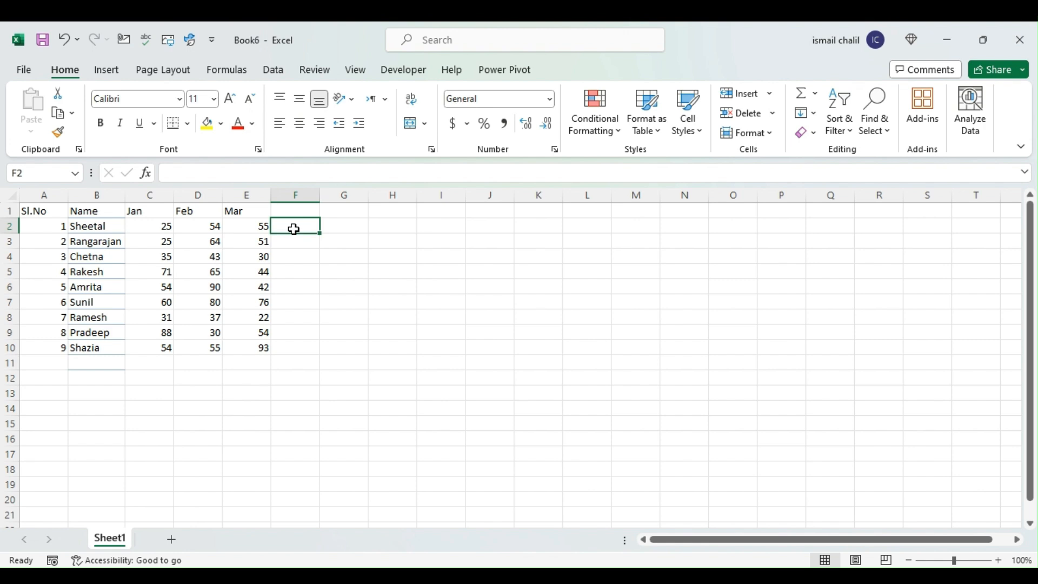
Add each person's Jan, Feb and Mar values in column F with =C2+D2+E2, filled down from F2 to F10
{"action": "type", "text": "="}
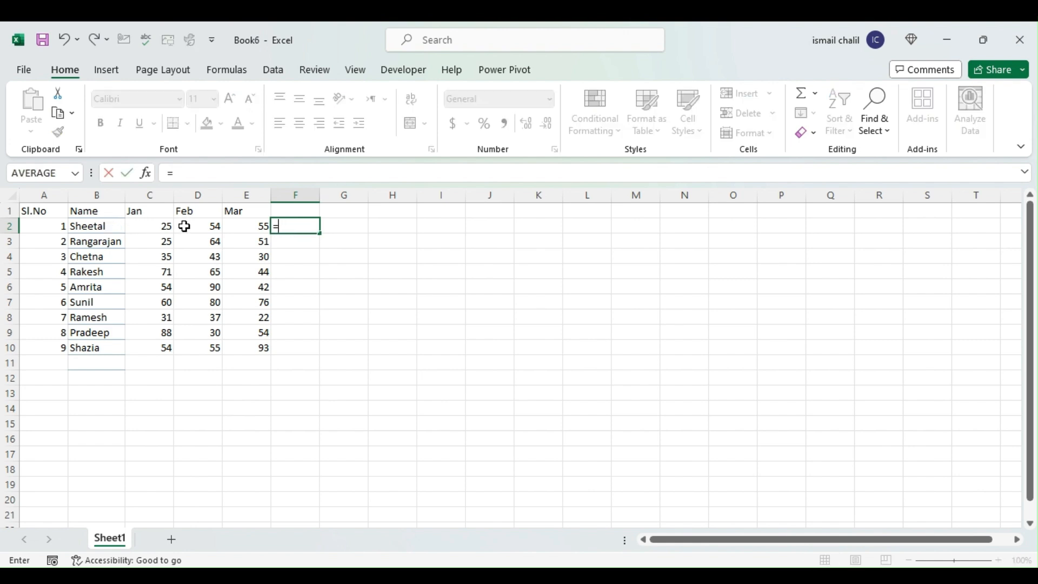
{"action": "left_click", "coordinate": [135, 221]}
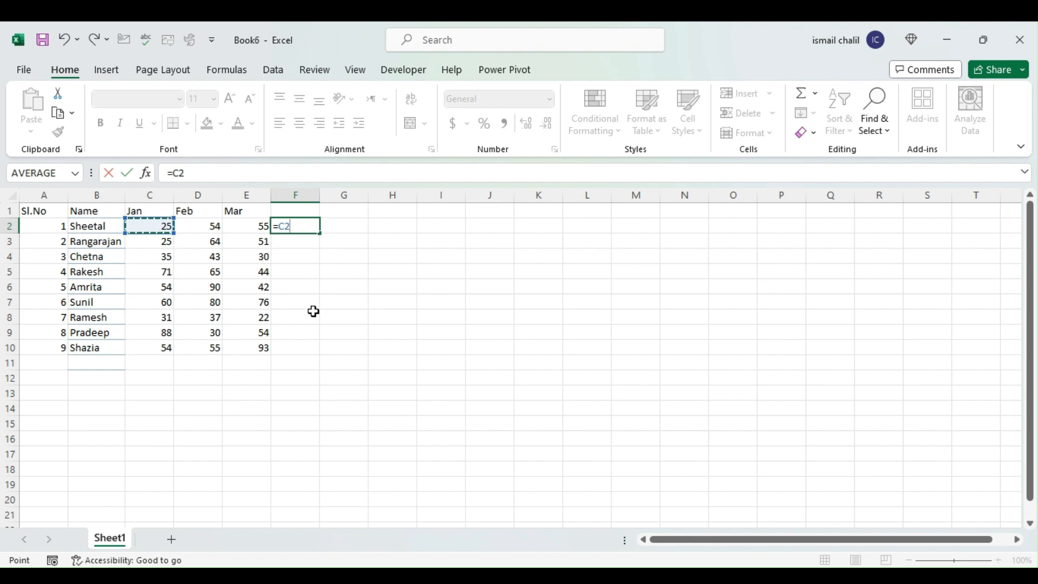
{"action": "type", "text": "+"}
{"action": "left_click", "coordinate": [193, 225]}
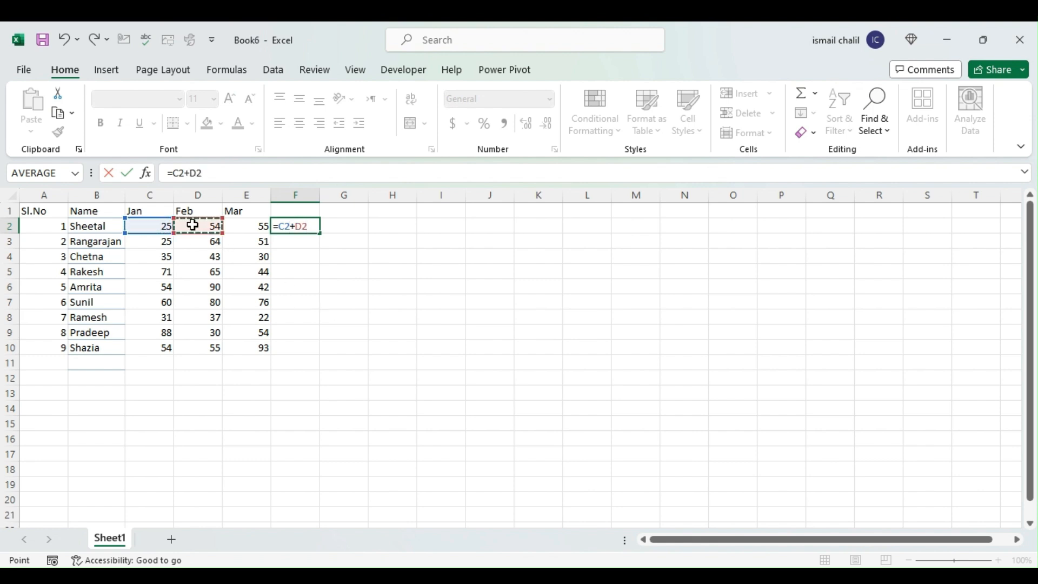
{"action": "type", "text": "+"}
{"action": "left_click", "coordinate": [232, 224]}
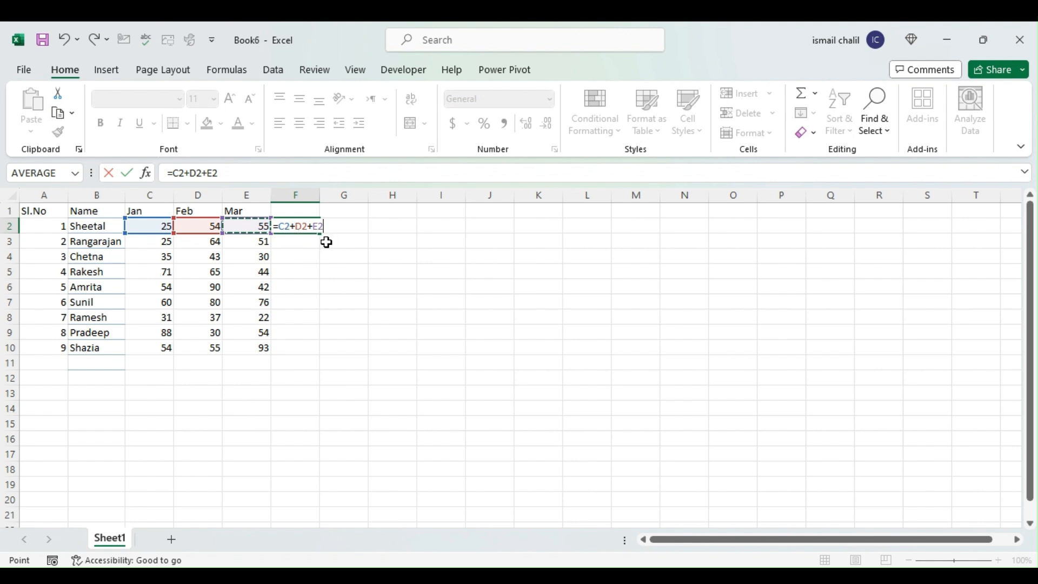
{"action": "key", "text": "Return"}
{"action": "left_click", "coordinate": [311, 228]}
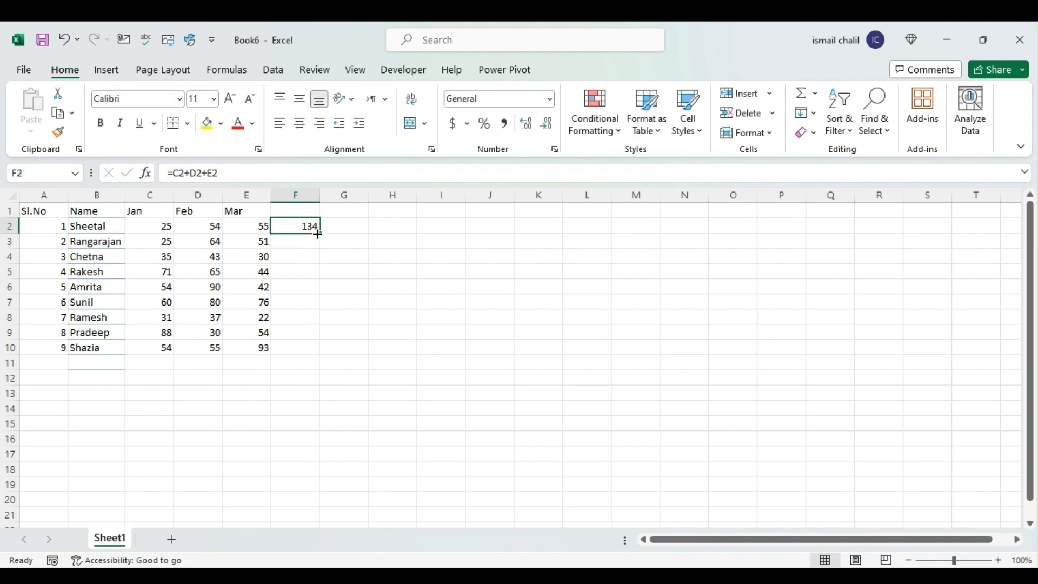
{"action": "double_click", "coordinate": [319, 235]}
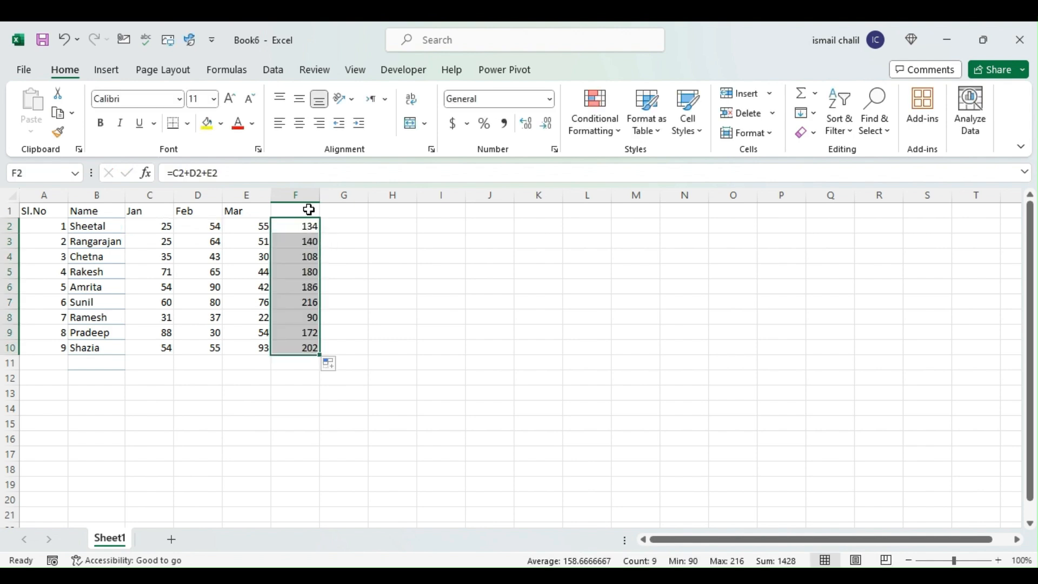
Enter + Operator as the heading in cell F1
{"action": "left_click", "coordinate": [307, 209]}
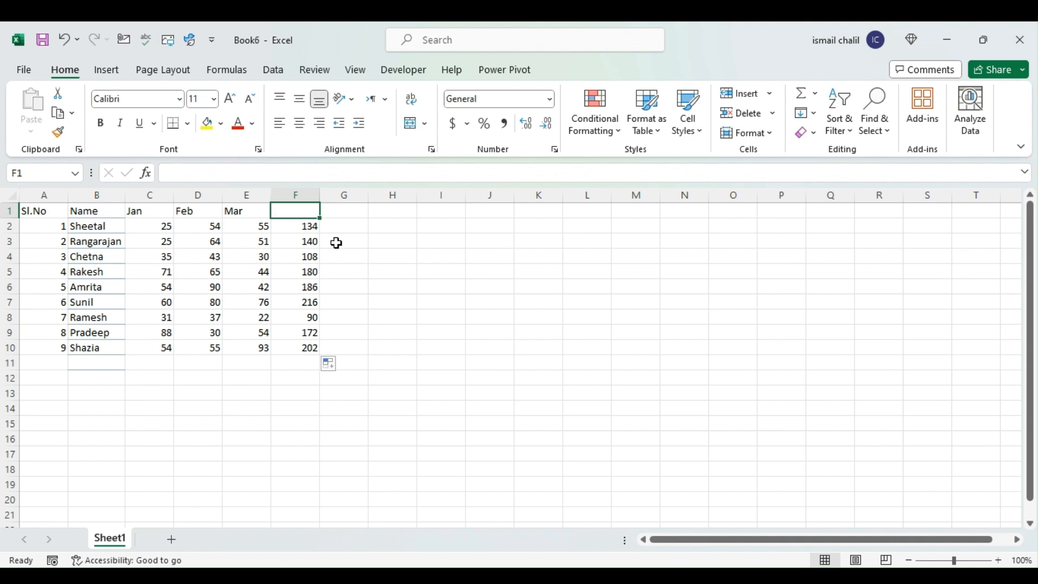
{"action": "type", "text": "=Operation"}
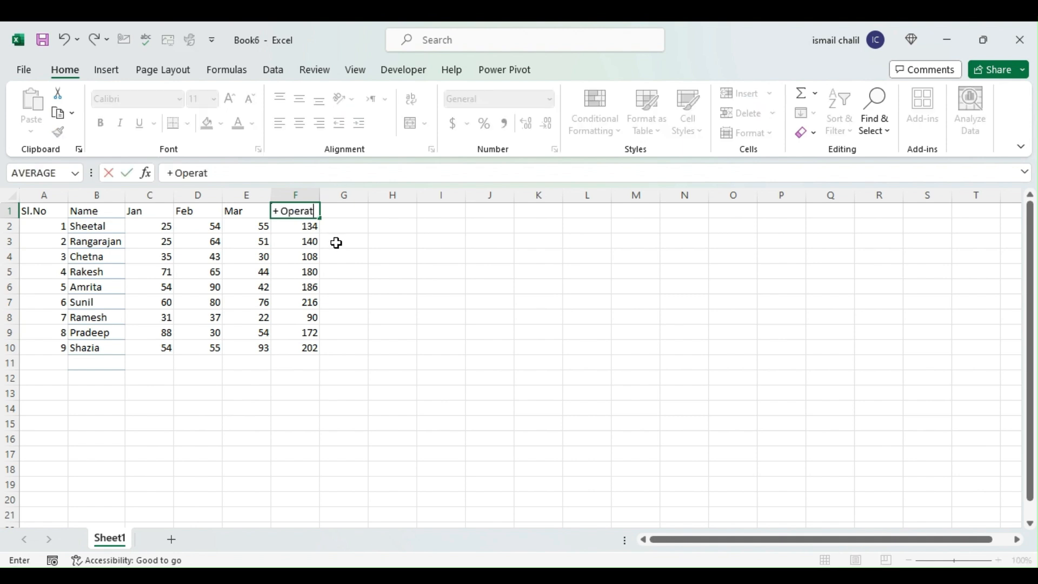
{"action": "key", "text": "Return"}
Correct the F1 heading to plain text as '+ Operator with a leading apostrophe, and autofit column F's width
{"action": "left_click", "coordinate": [303, 211]}
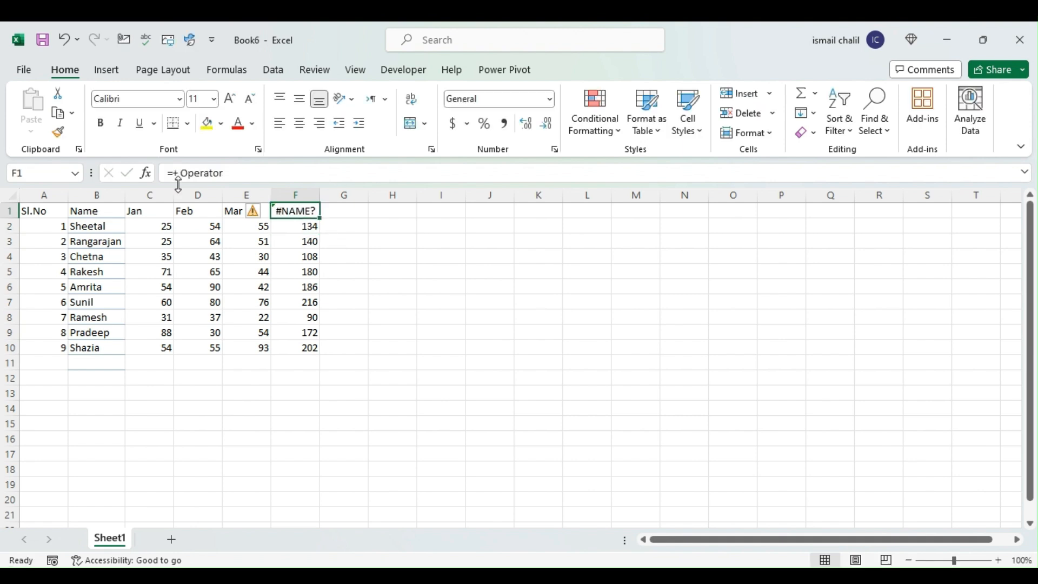
{"action": "left_click", "coordinate": [174, 171]}
{"action": "type", "text": "+"}
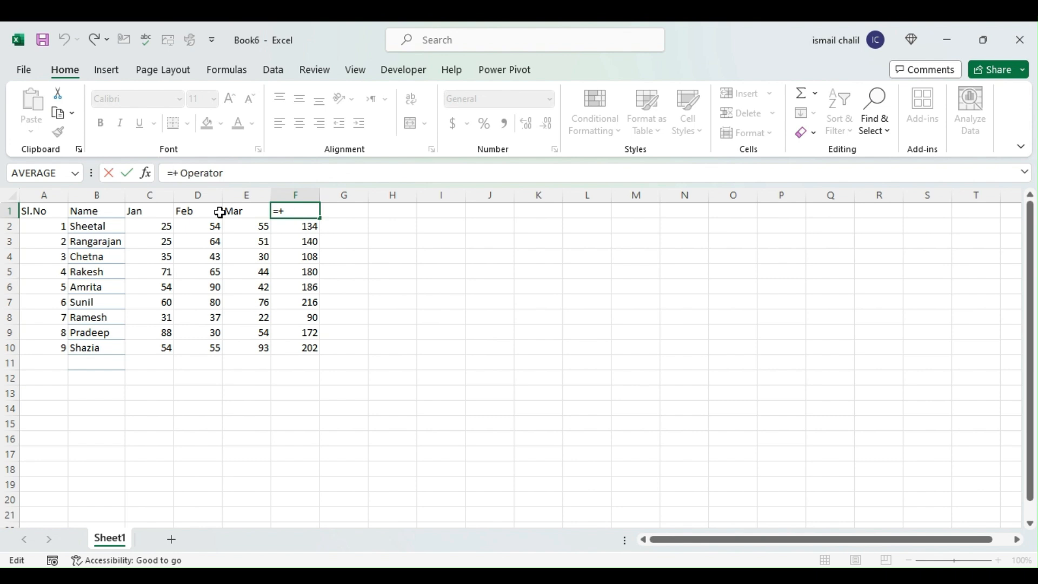
{"action": "key", "text": "Left"}
{"action": "key", "text": "BackSpace"}
{"action": "key", "text": "Return"}
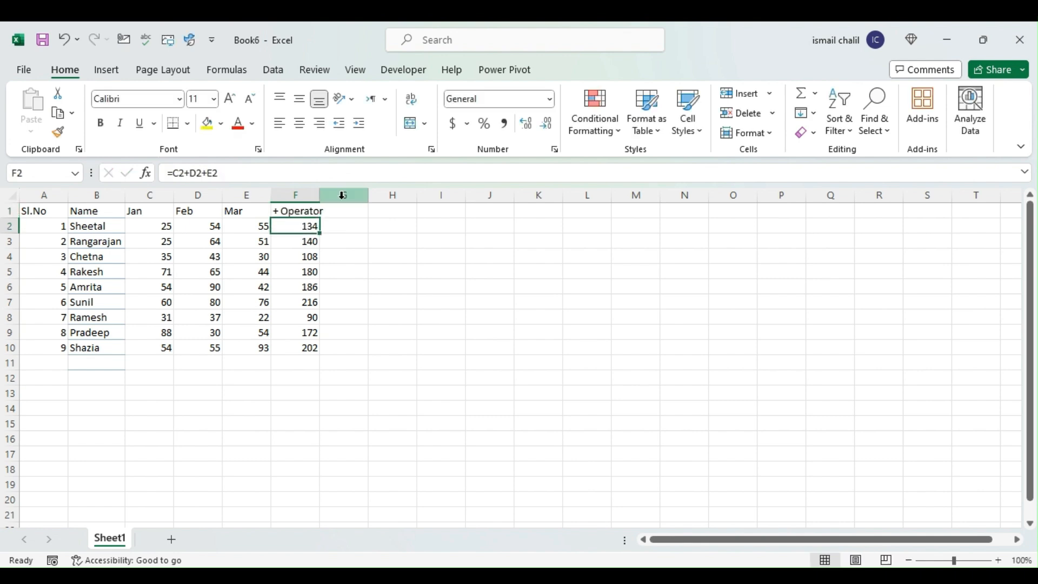
{"action": "double_click", "coordinate": [320, 195]}
Examine how the apostrophe-prefixed heading is stored in cell F1
{"action": "left_click", "coordinate": [298, 211]}
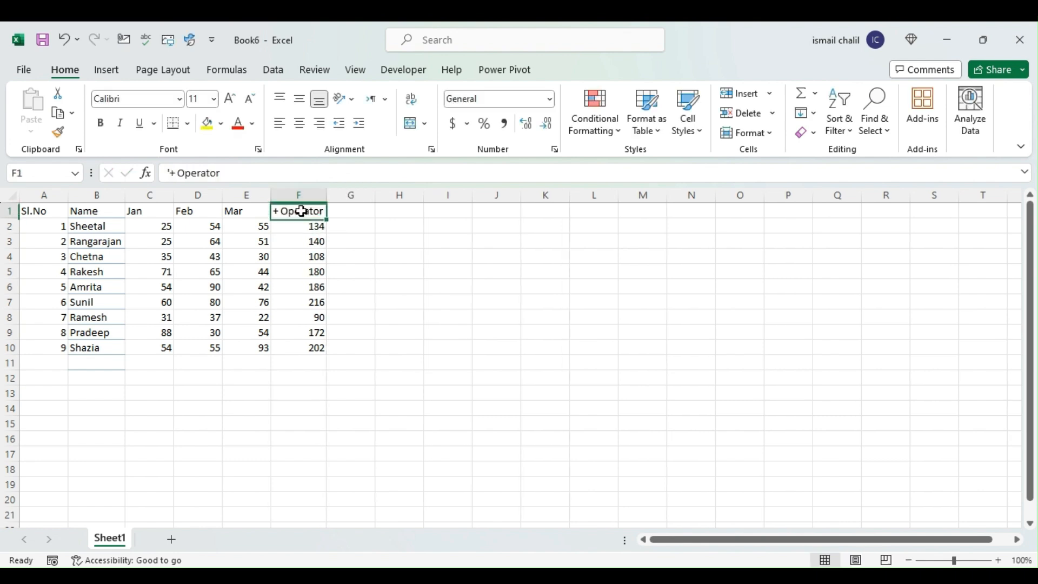
{"action": "left_click", "coordinate": [168, 179]}
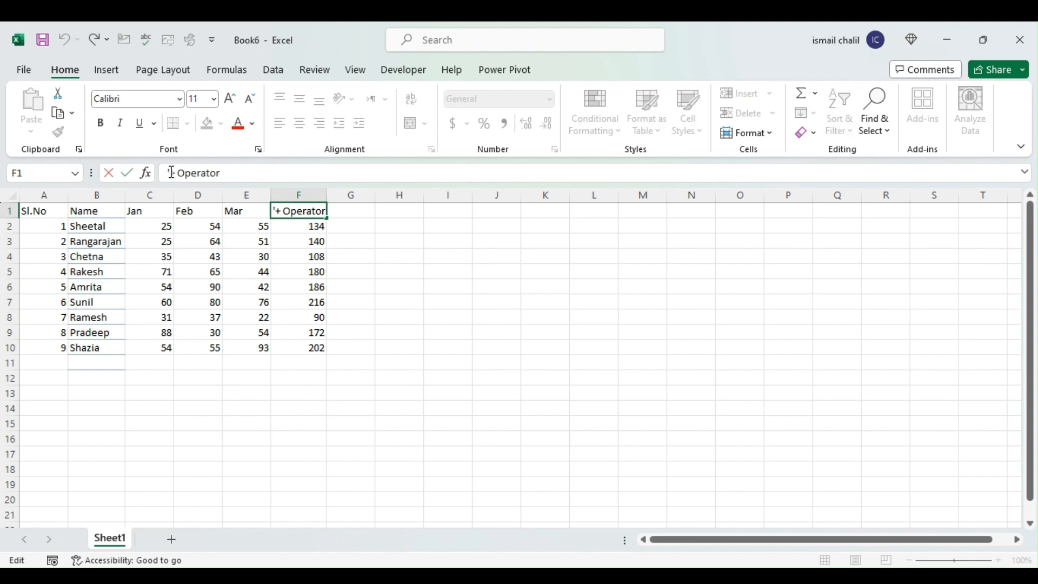
{"action": "left_click", "coordinate": [410, 239]}
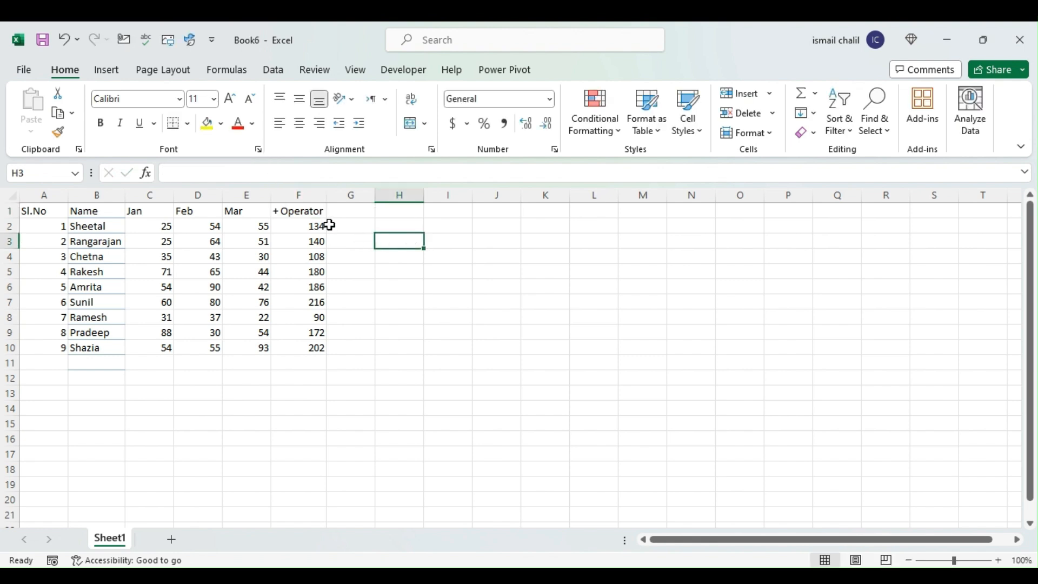
{"action": "left_click", "coordinate": [303, 211]}
{"action": "left_click", "coordinate": [355, 209]}
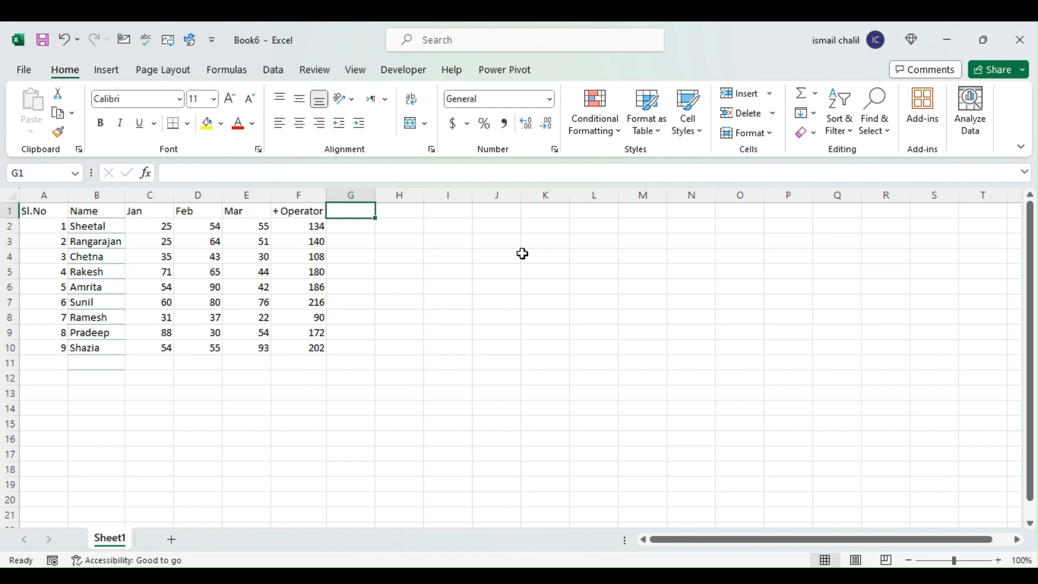
Enter 009 in the empty cell L3
{"action": "left_click", "coordinate": [589, 241]}
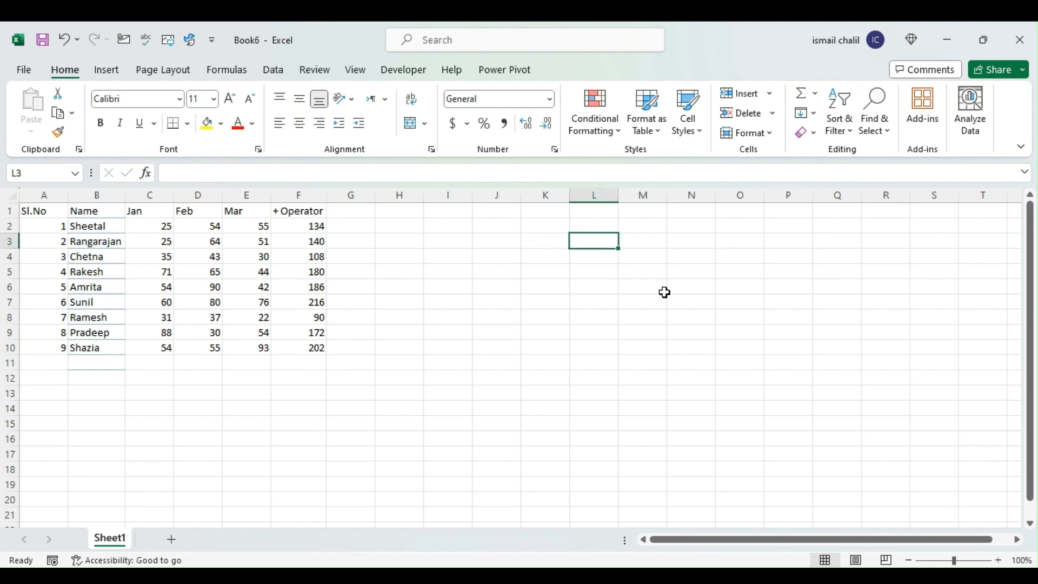
{"action": "type", "text": "9"}
{"action": "key", "text": "Return"}
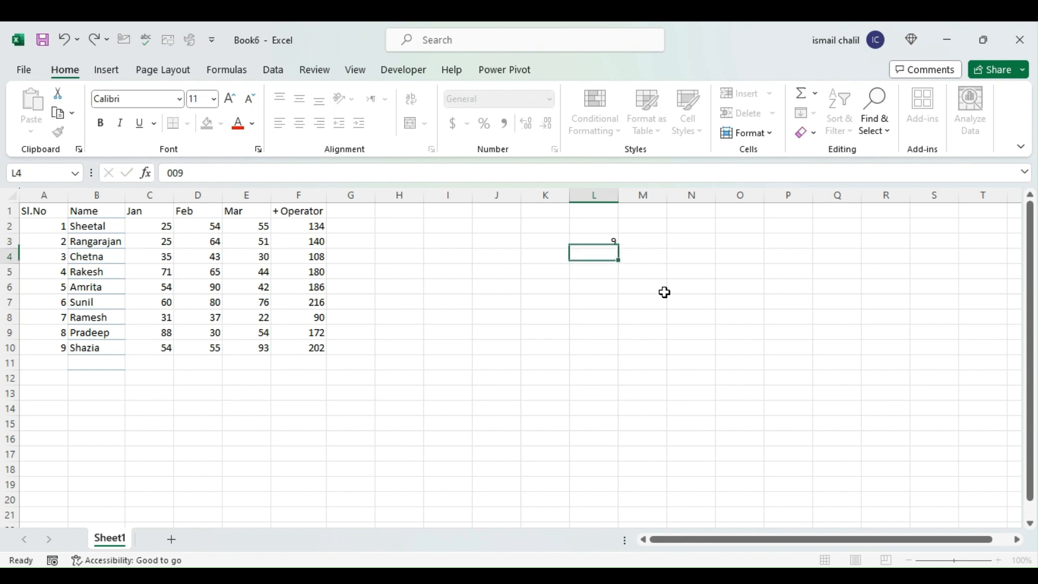
Change L3 to '009 so the leading zeros are stored as text, and clear the cell again
{"action": "left_click", "coordinate": [598, 241]}
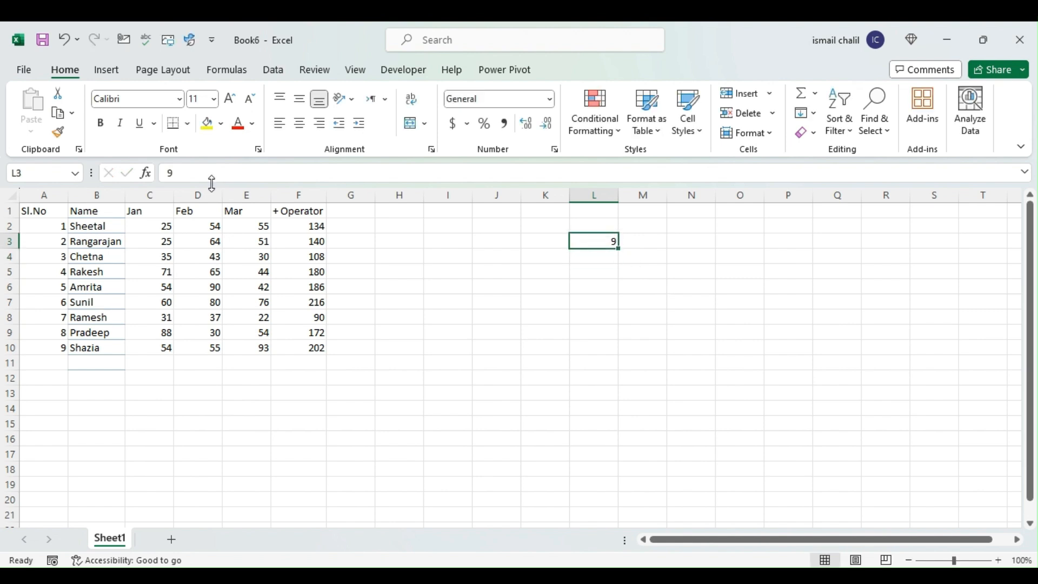
{"action": "left_click", "coordinate": [170, 173]}
{"action": "type", "text": "'00"}
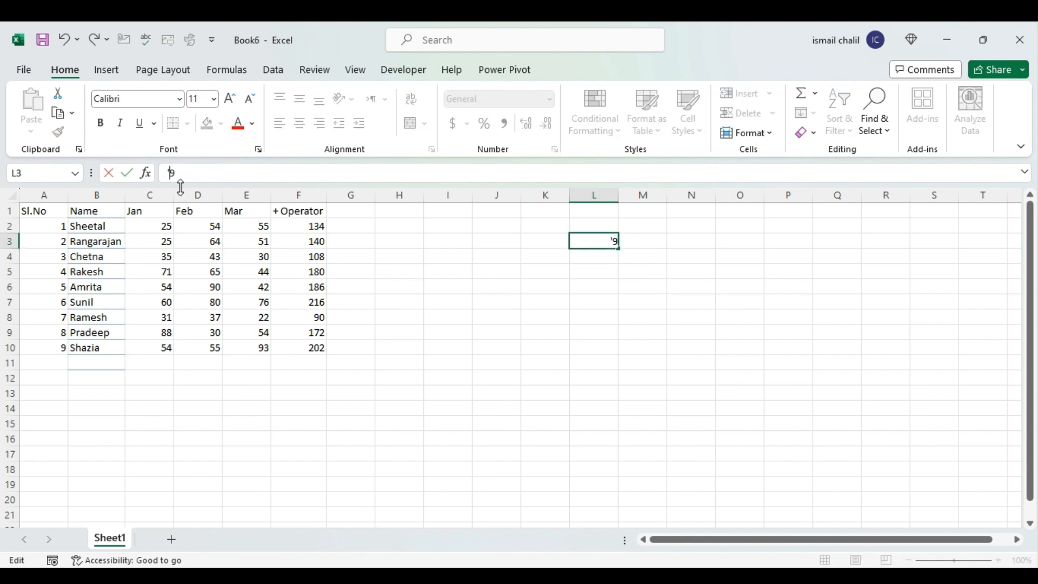
{"action": "key", "text": "ctrl+Return"}
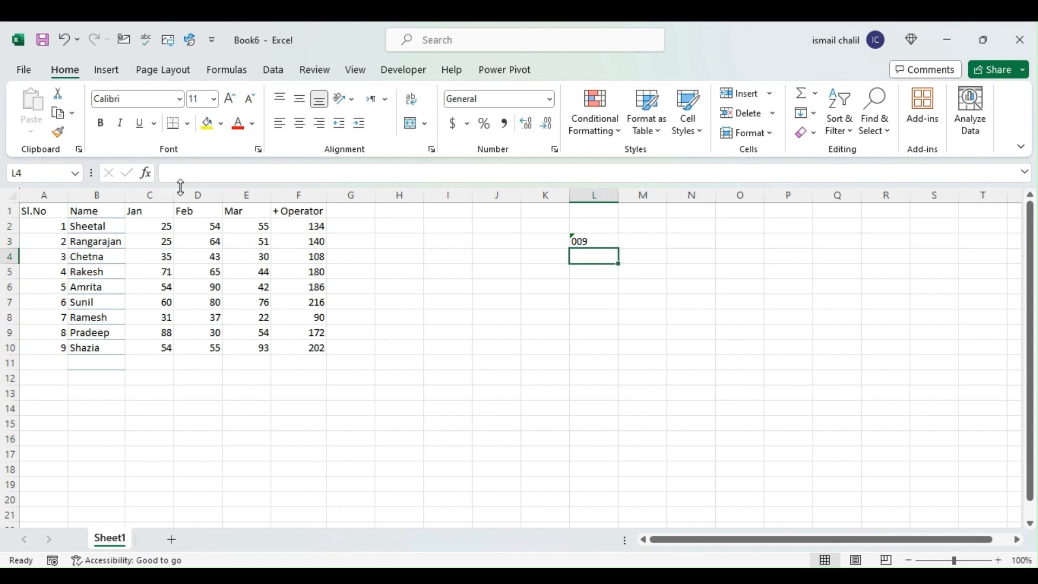
{"action": "left_click", "coordinate": [600, 241]}
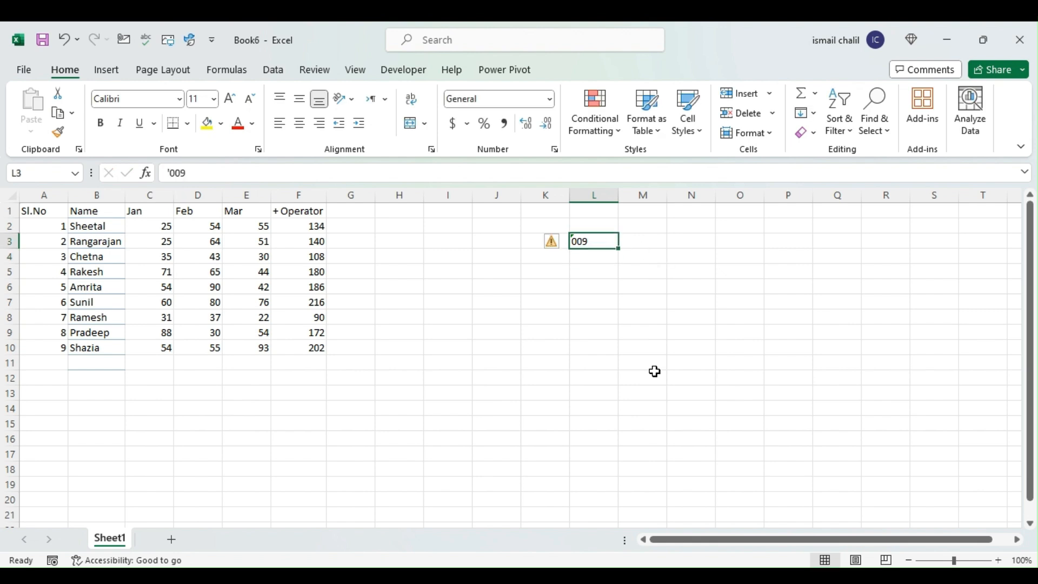
{"action": "key", "text": "Delete"}
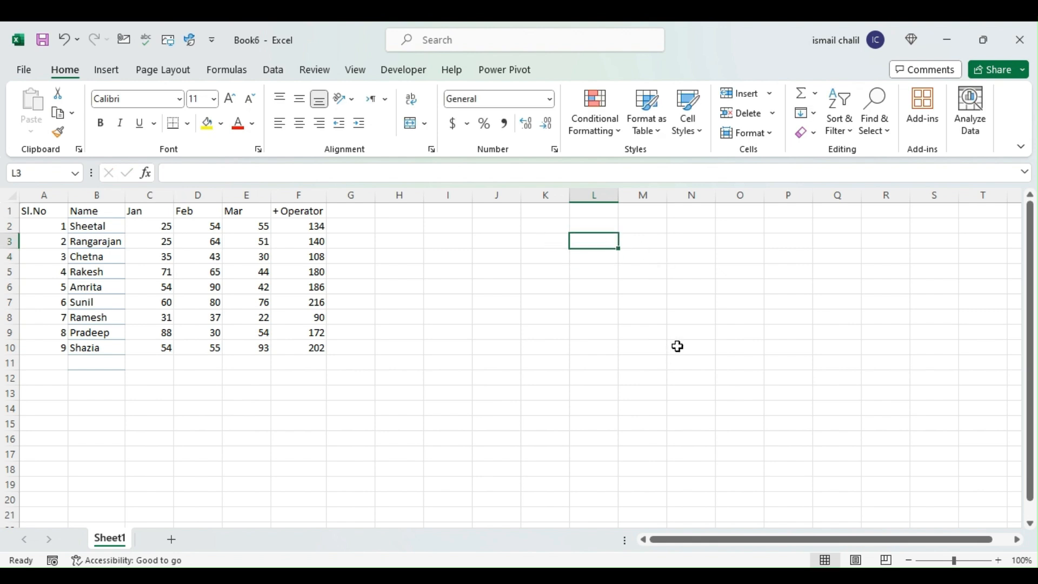
Review the heading in F1, the addition formula in F2 and the totals in F2:F10
{"action": "left_click", "coordinate": [283, 211]}
{"action": "left_click", "coordinate": [370, 209]}
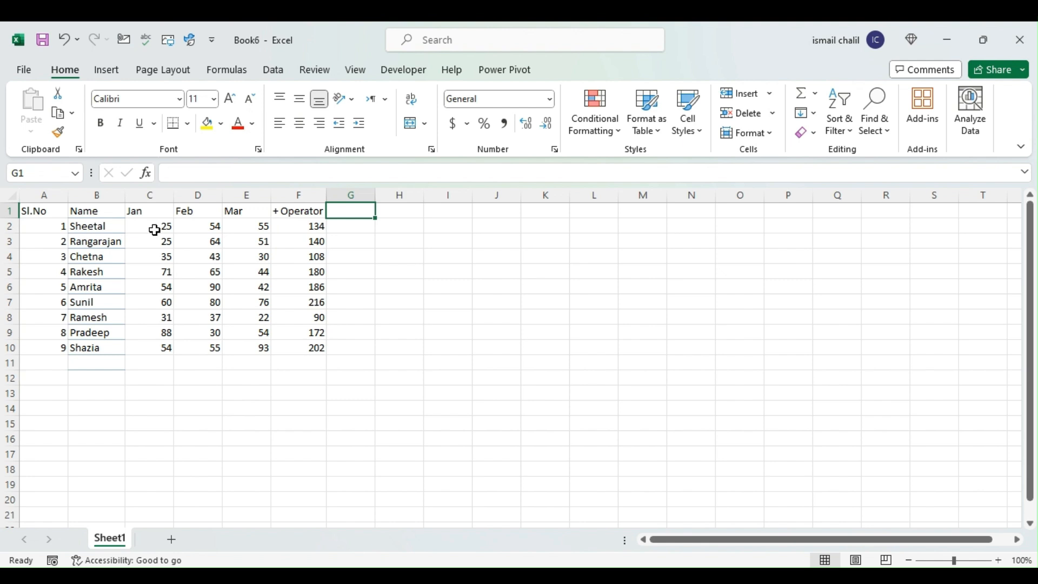
{"action": "left_click", "coordinate": [310, 227]}
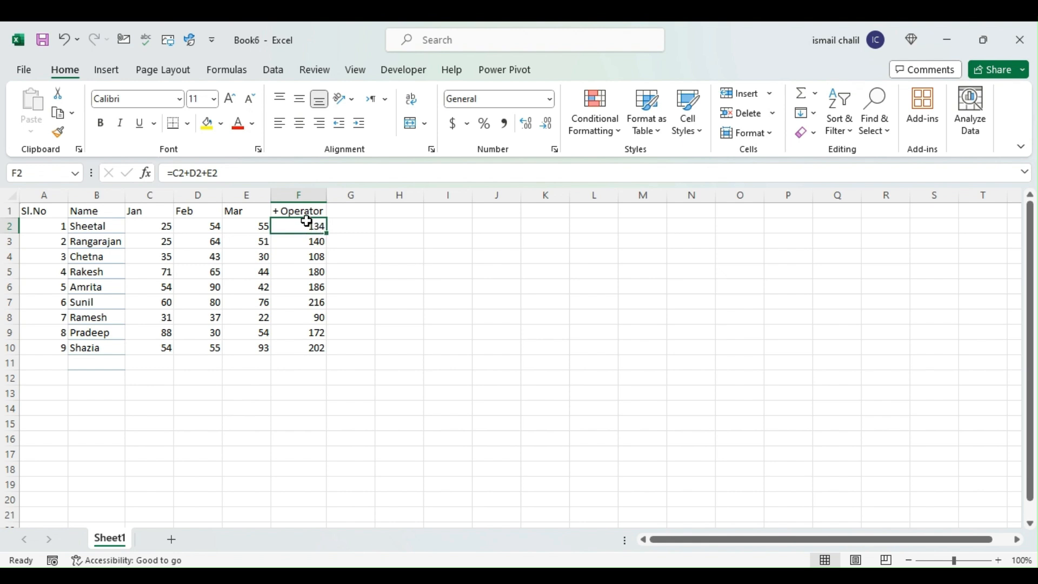
{"action": "left_click_drag", "start_coordinate": [300, 222], "coordinate": [311, 349]}
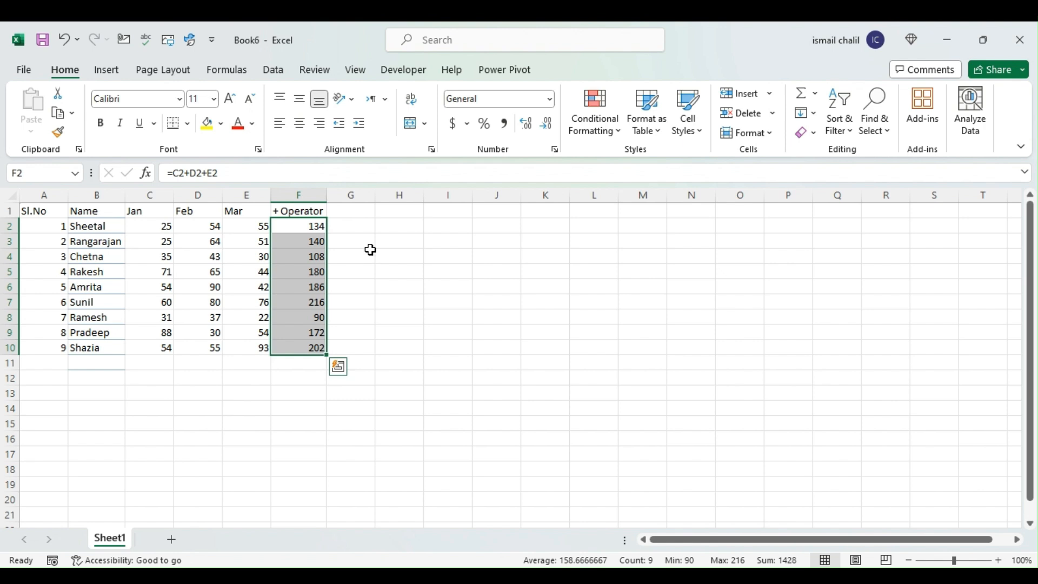
Subtract 20 from each total in column G with =F2-20, filled down from G2 to G10
{"action": "left_click", "coordinate": [359, 228]}
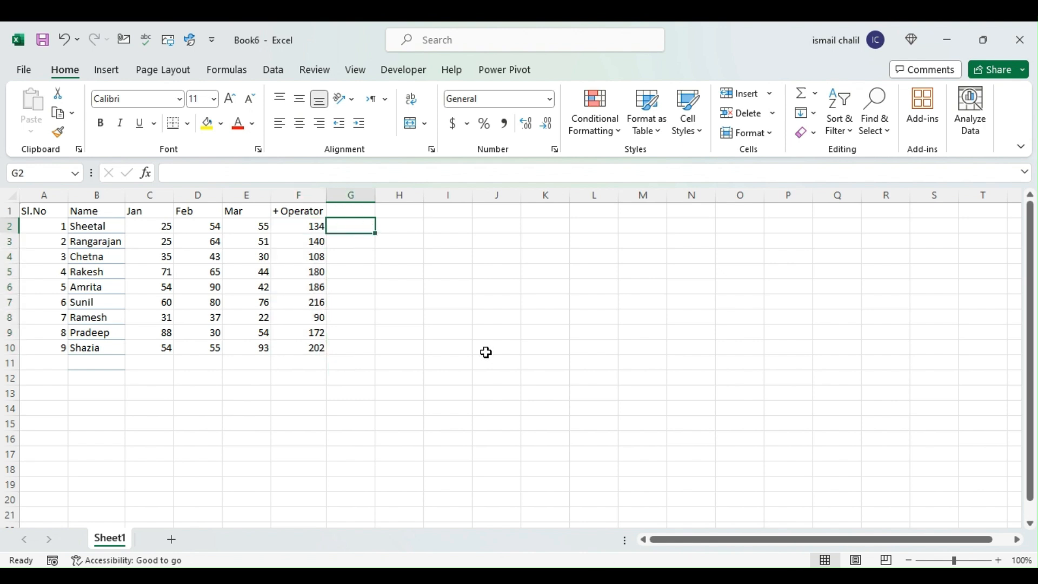
{"action": "type", "text": "="}
{"action": "key", "text": "Left"}
{"action": "type", "text": "-"}
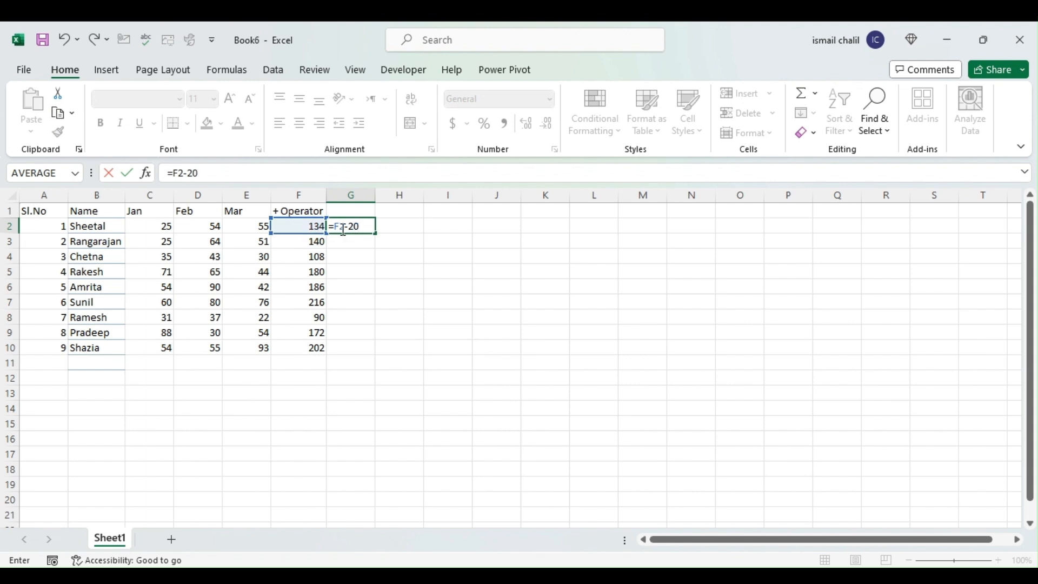
{"action": "key", "text": "Return"}
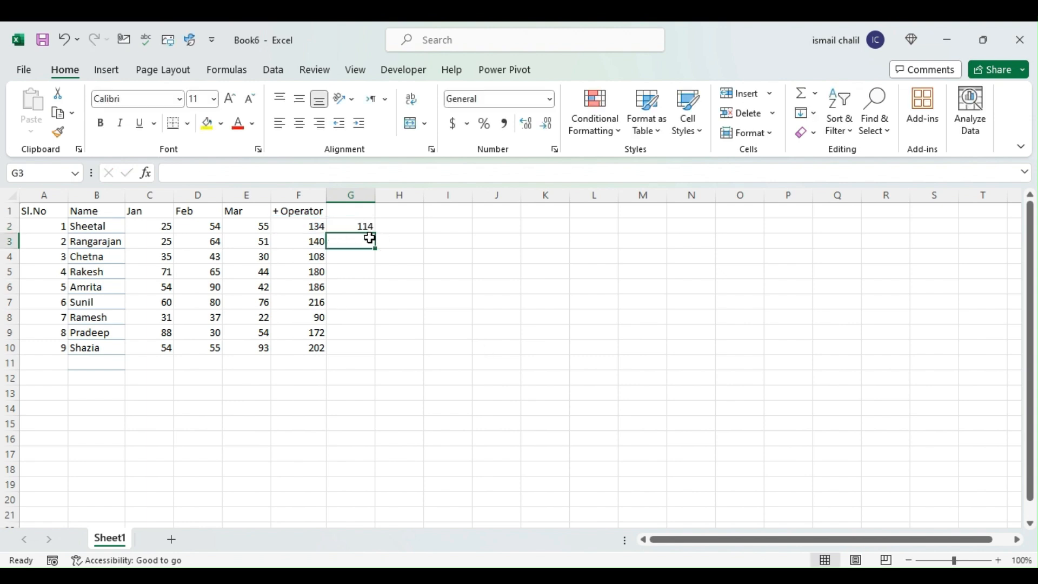
{"action": "left_click", "coordinate": [370, 230]}
{"action": "double_click", "coordinate": [376, 236]}
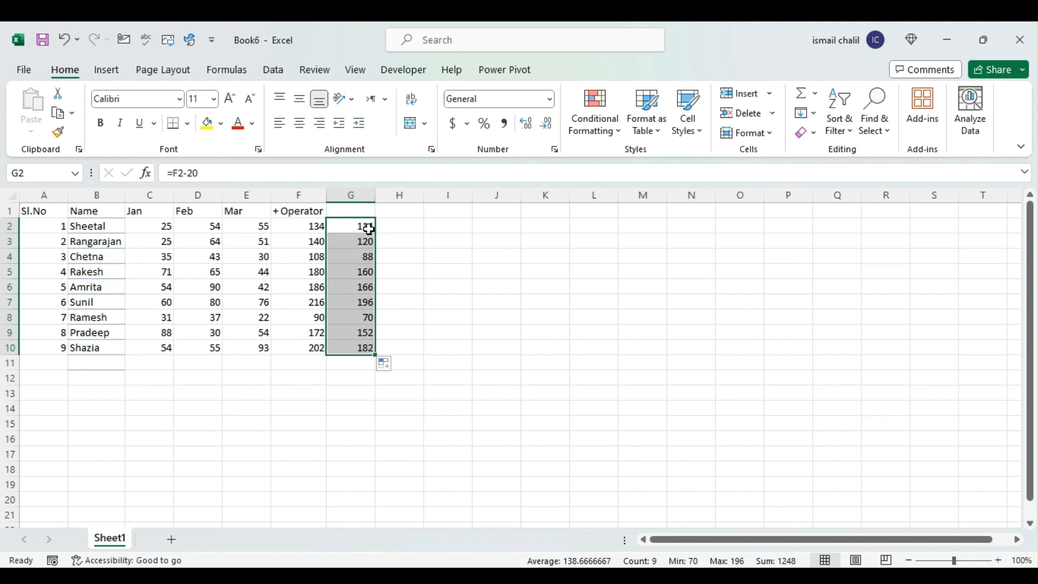
{"action": "left_click", "coordinate": [364, 227]}
{"action": "left_click_drag", "start_coordinate": [376, 236], "coordinate": [375, 361]}
{"action": "left_click", "coordinate": [359, 228]}
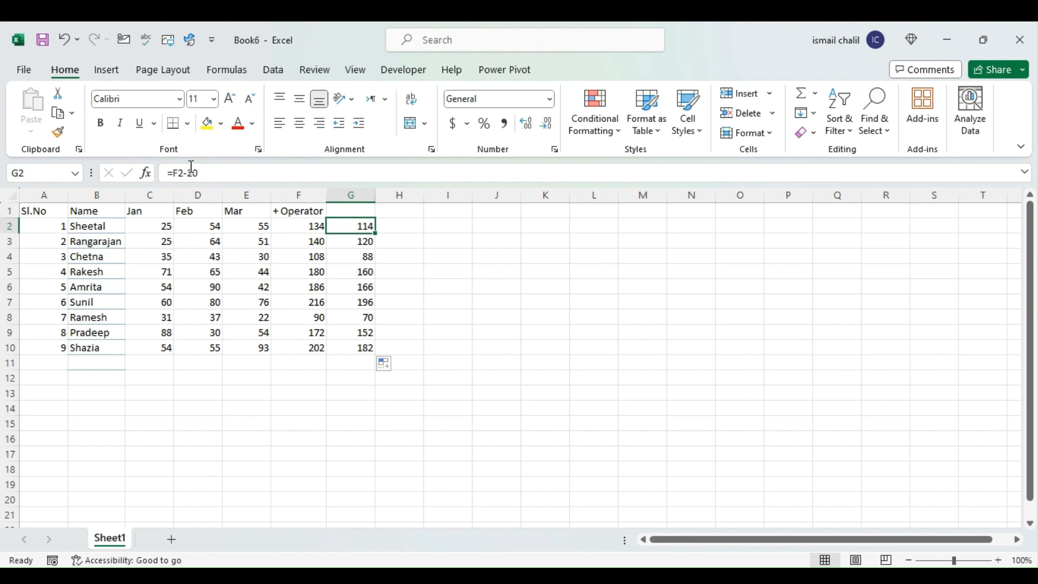
Enter '-Operator as a text heading in cell G1 and widen column G slightly to fit it
{"action": "left_click", "coordinate": [399, 231]}
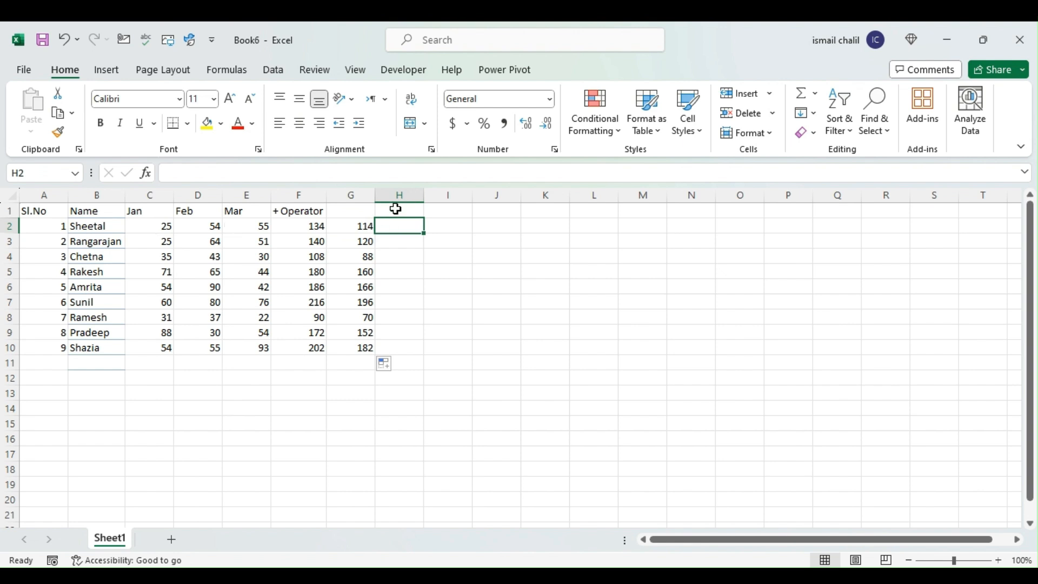
{"action": "left_click", "coordinate": [370, 210]}
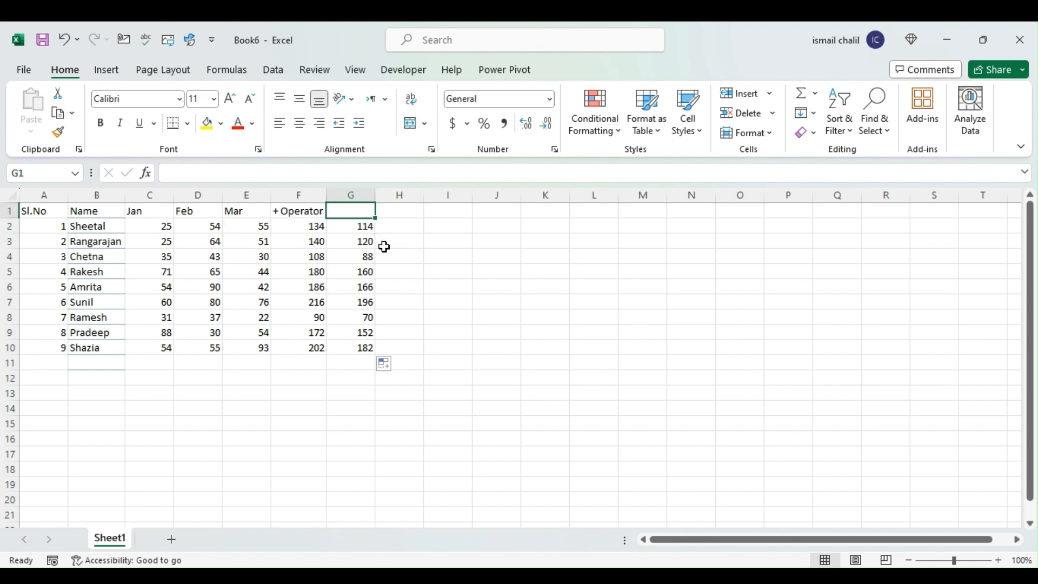
{"action": "type", "text": "'"}
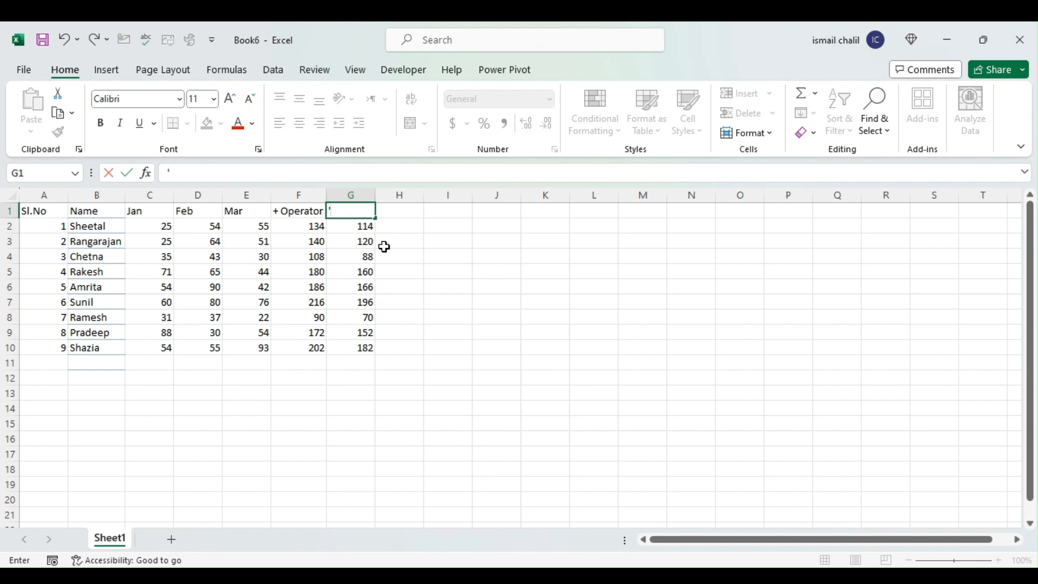
{"action": "type", "text": "-0"}
{"action": "key", "text": "BackSpace"}
{"action": "type", "text": "Operator"}
{"action": "key", "text": "Return"}
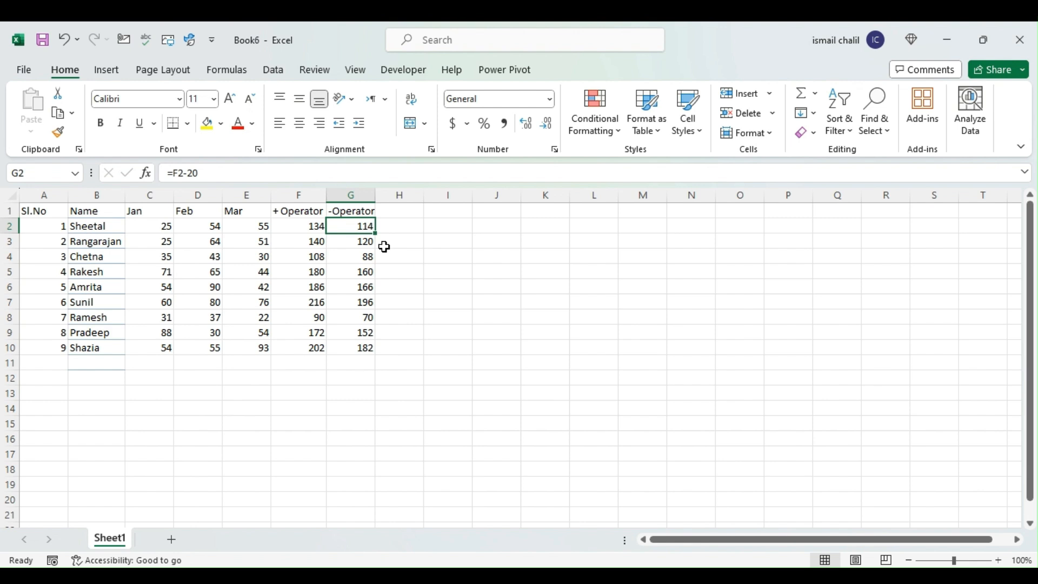
{"action": "left_click_drag", "start_coordinate": [376, 195], "coordinate": [379, 195]}
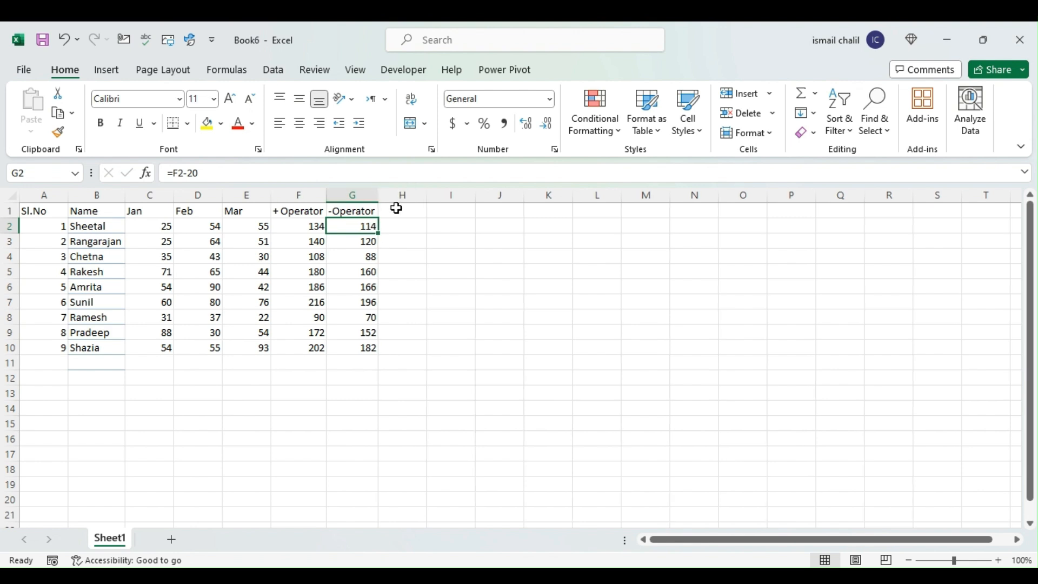
Enter 300 in cell H2 and fill it down to H10
{"action": "left_click", "coordinate": [397, 209]}
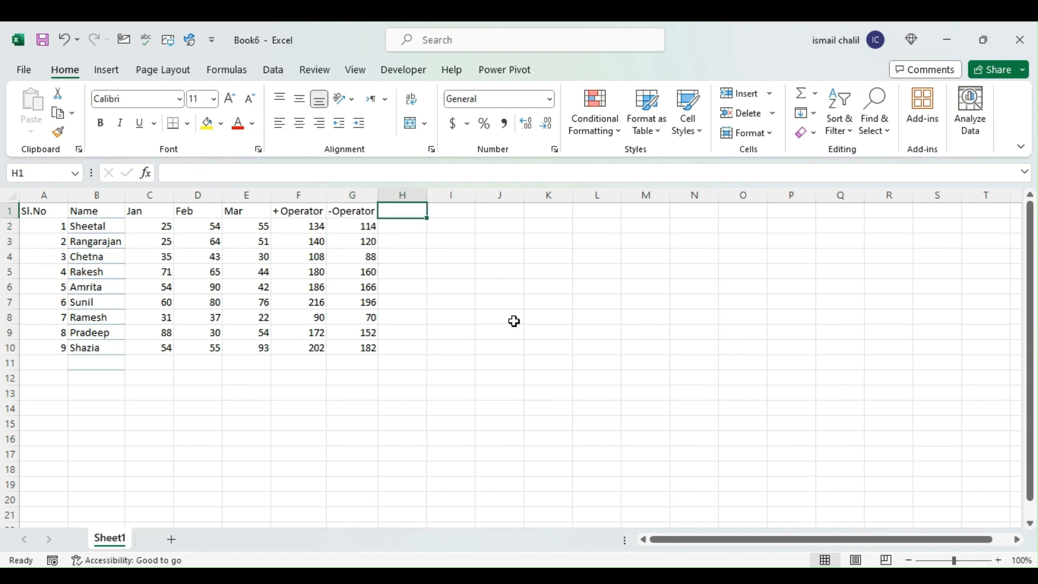
{"action": "key", "text": "Down"}
{"action": "type", "text": "300"}
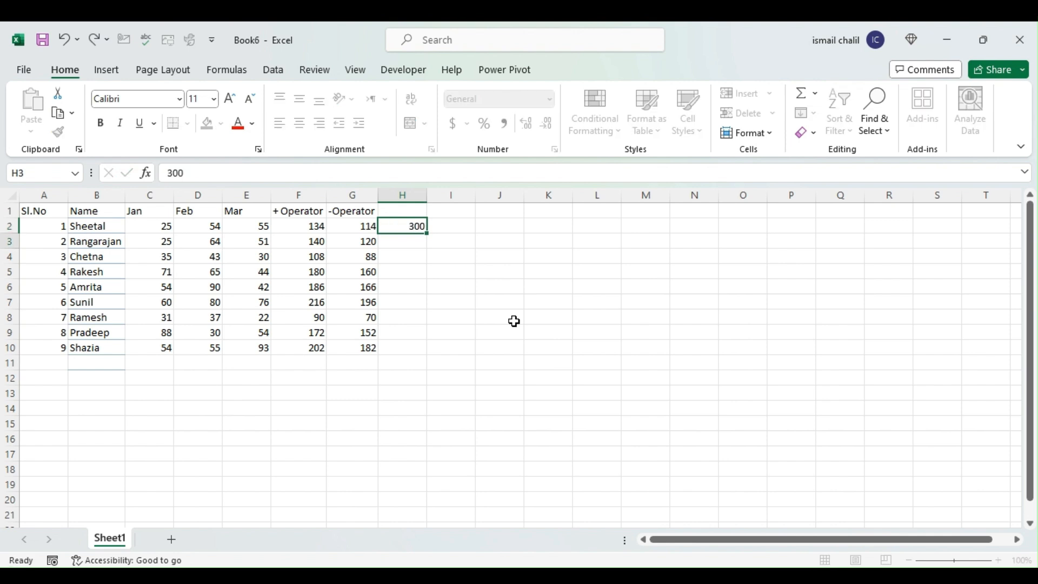
{"action": "key", "text": "Return"}
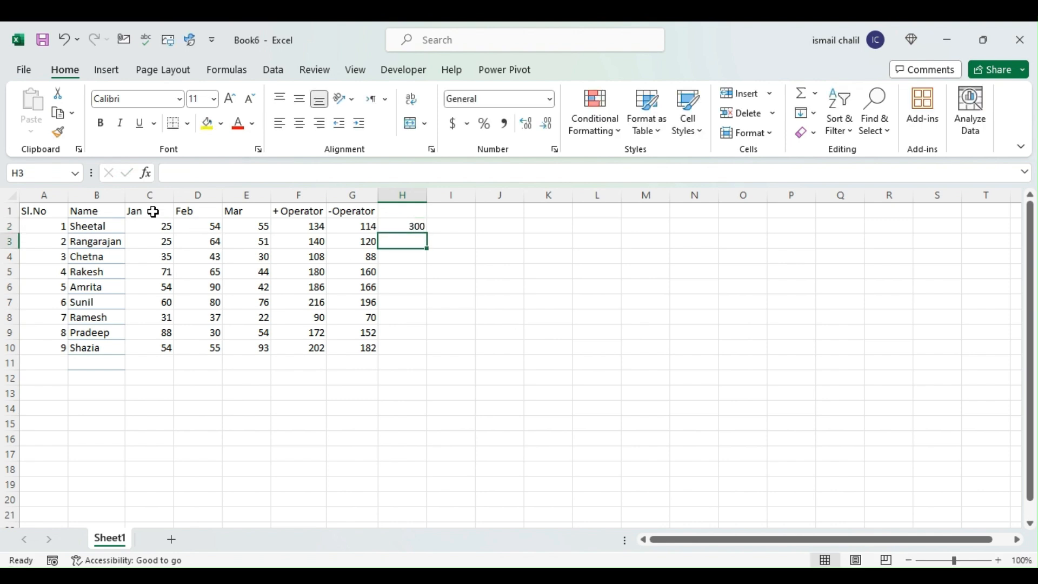
{"action": "left_click_drag", "start_coordinate": [150, 211], "coordinate": [225, 211]}
{"action": "left_click", "coordinate": [403, 226]}
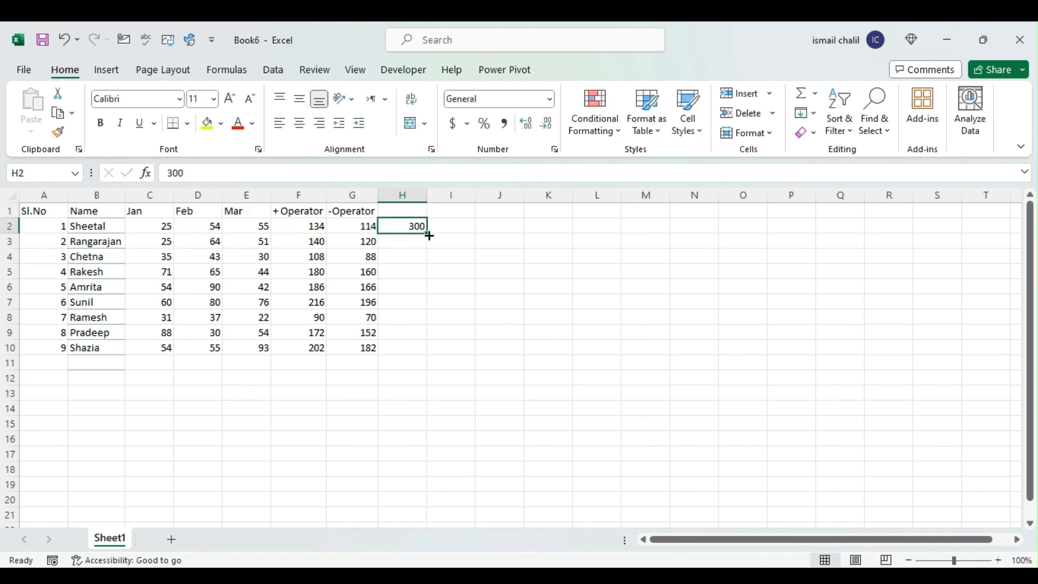
{"action": "double_click", "coordinate": [427, 232]}
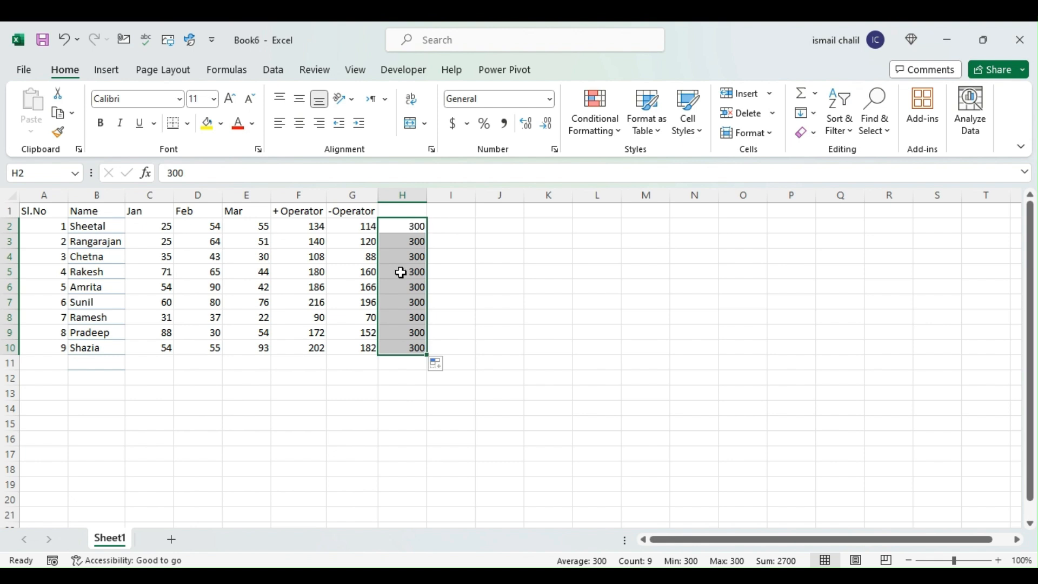
Enter the division formula =F2/H2 in cell I2 and inspect its cell references
{"action": "left_click", "coordinate": [442, 226]}
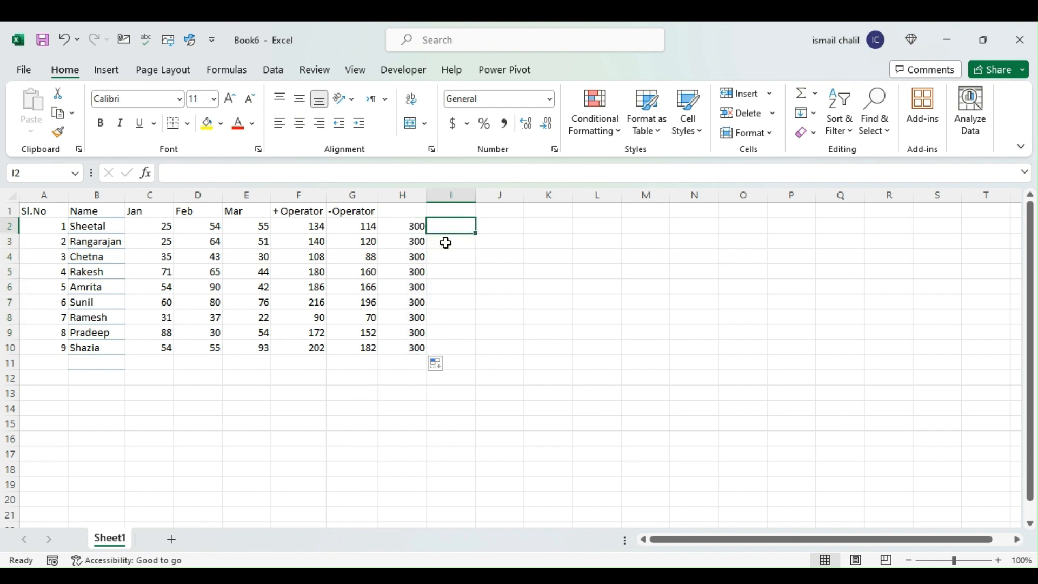
{"action": "left_click", "coordinate": [302, 226]}
{"action": "left_click", "coordinate": [446, 225]}
{"action": "type", "text": "="}
{"action": "key", "text": "Left"}
{"action": "key", "text": "Left"}
{"action": "key", "text": "Left"}
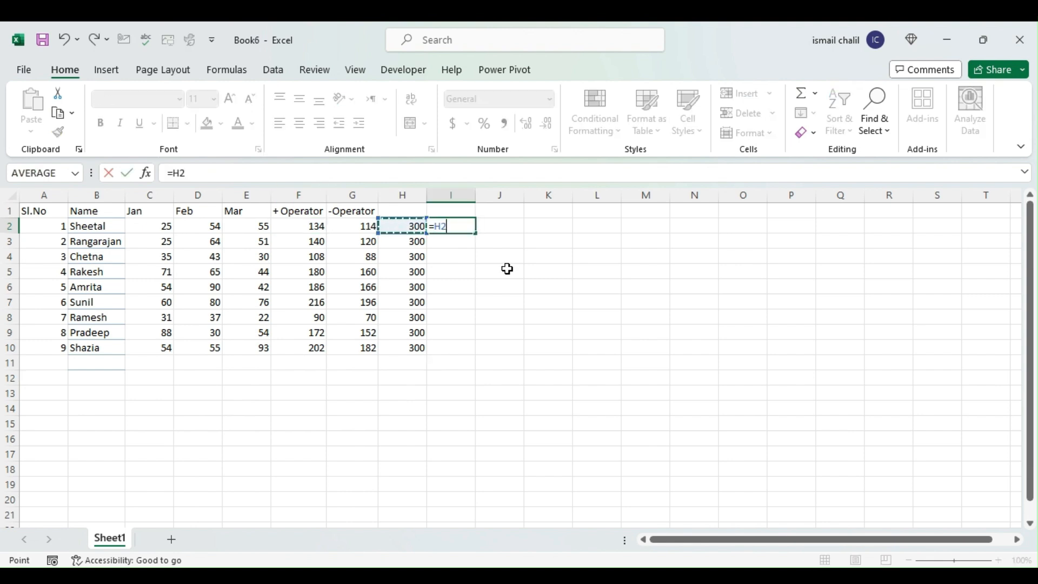
{"action": "type", "text": "/"}
{"action": "key", "text": "Left"}
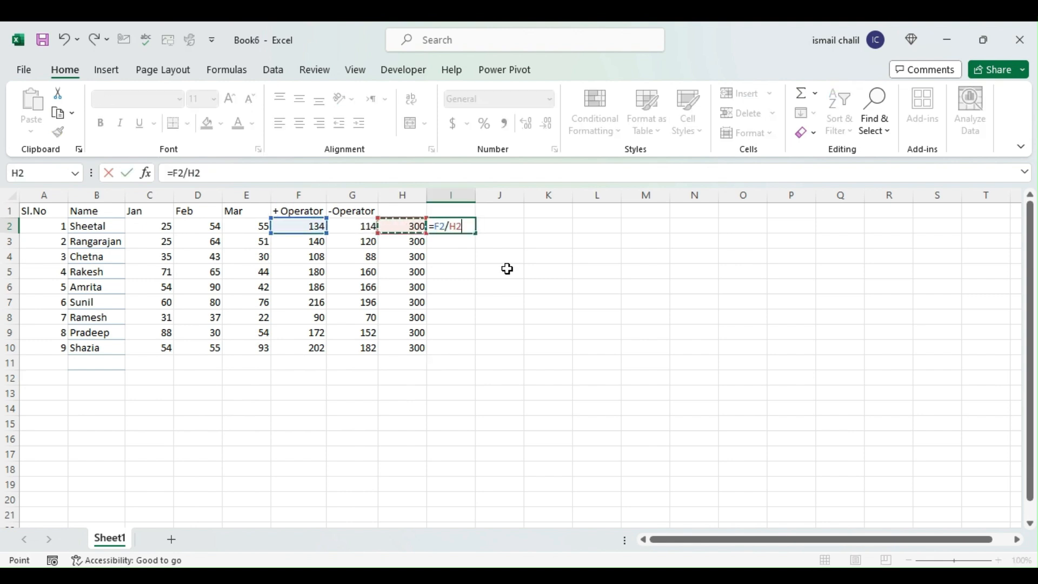
{"action": "key", "text": "Return"}
{"action": "key", "text": "Up"}
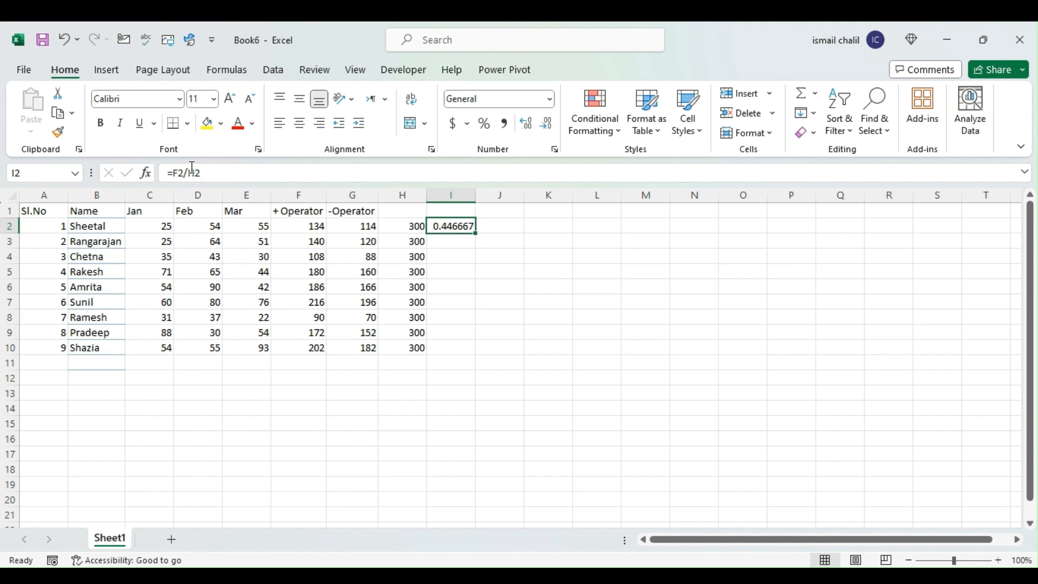
{"action": "left_click", "coordinate": [234, 176]}
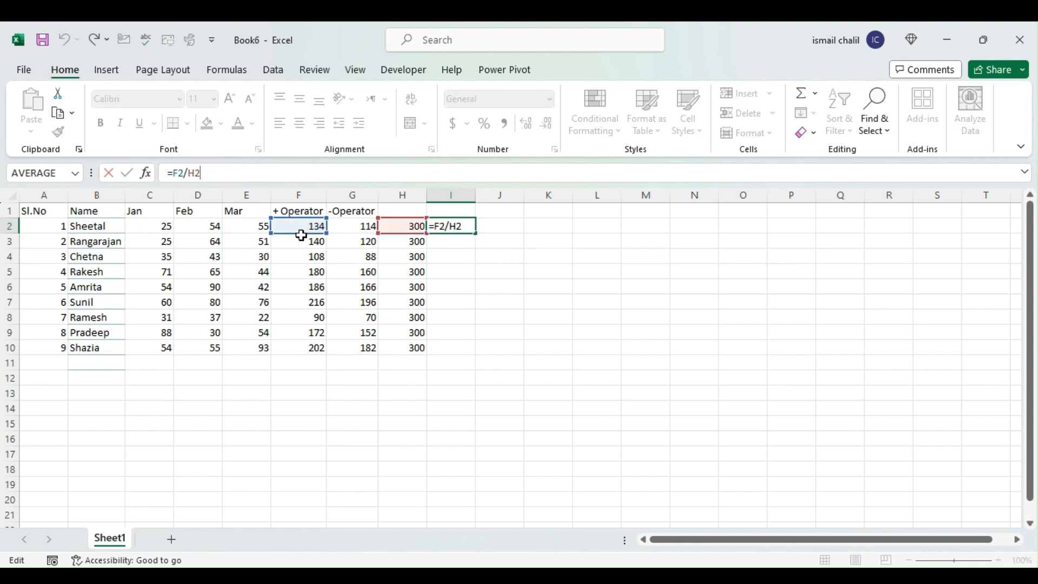
{"action": "key", "text": "ctrl+Return"}
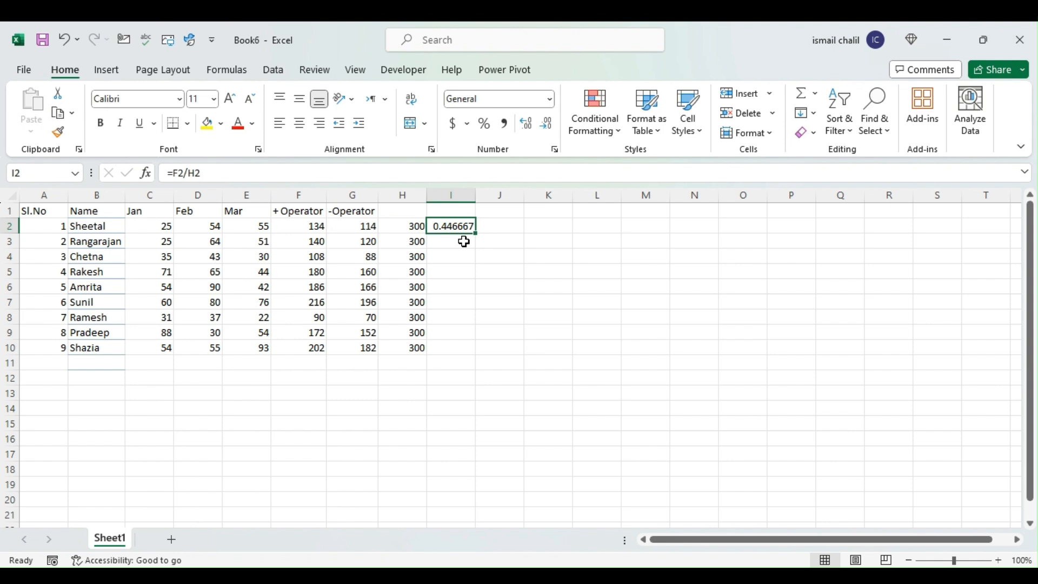
Re-enter the formula in I2 as =F2/H2 to divide the total by the maximum value
{"action": "type", "text": "="}
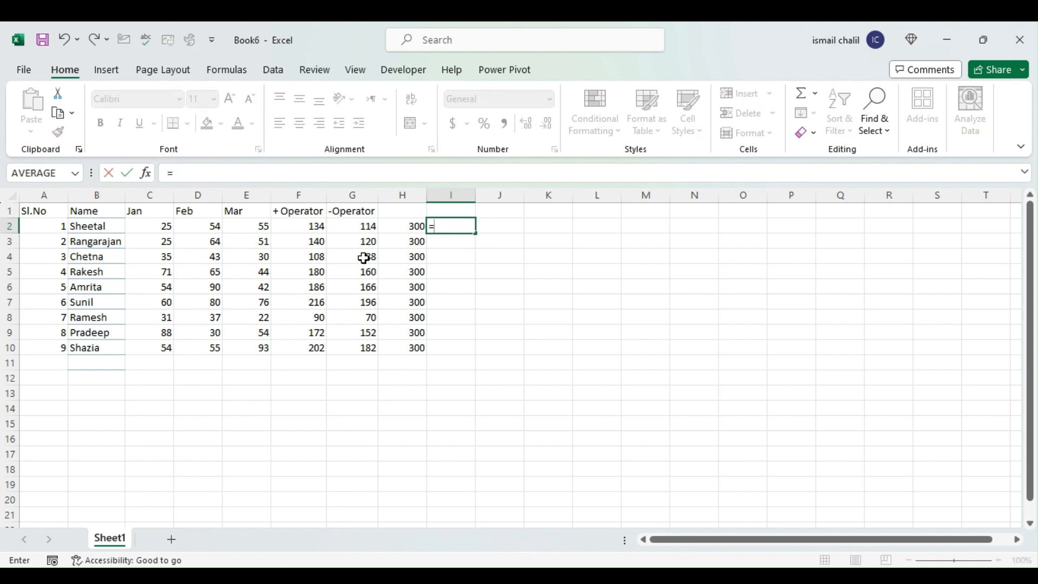
{"action": "key", "text": "Left"}
{"action": "key", "text": "Left"}
{"action": "key", "text": "Left"}
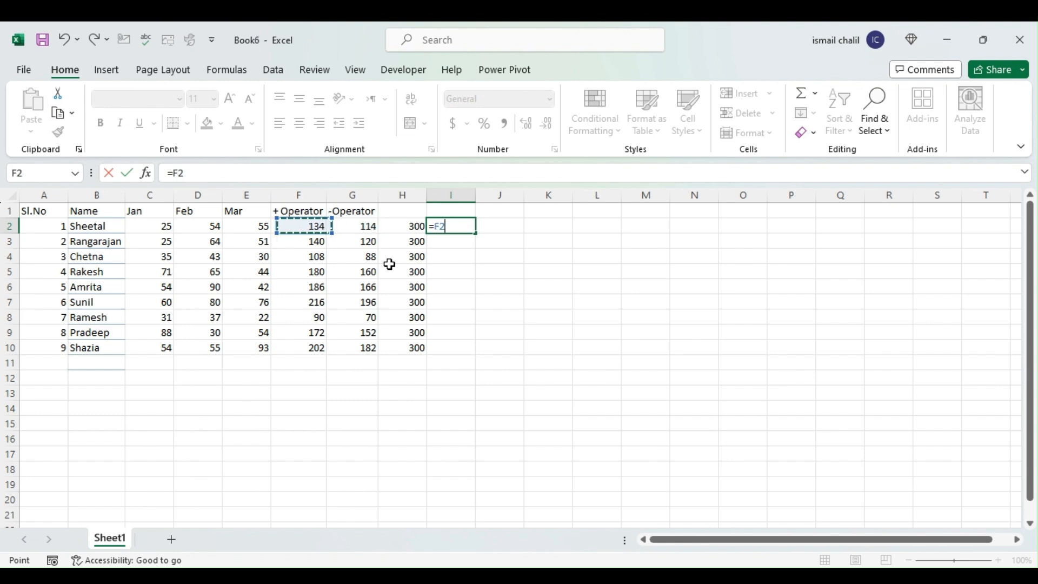
{"action": "type", "text": "/"}
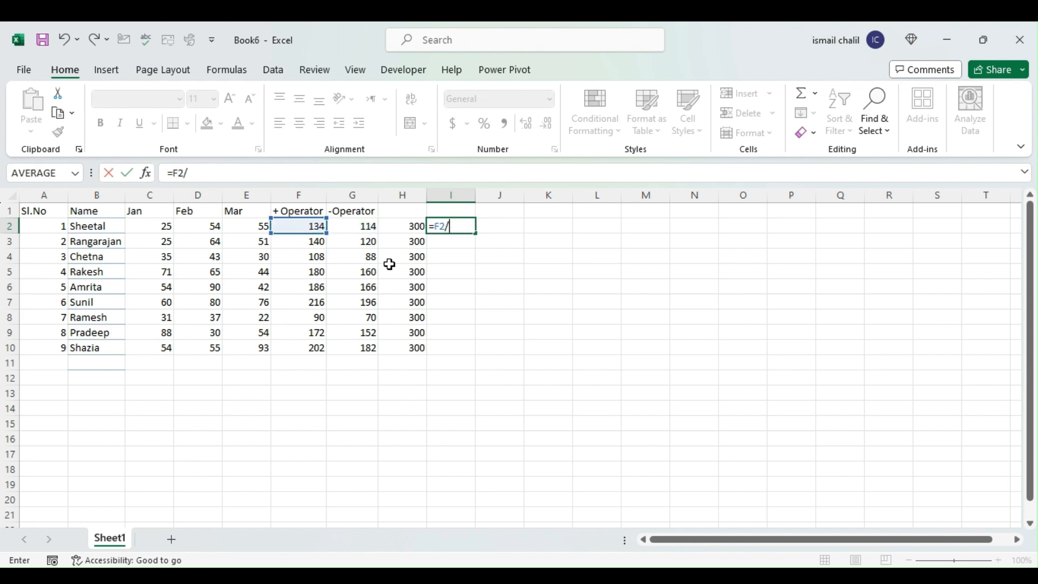
{"action": "key", "text": "Left"}
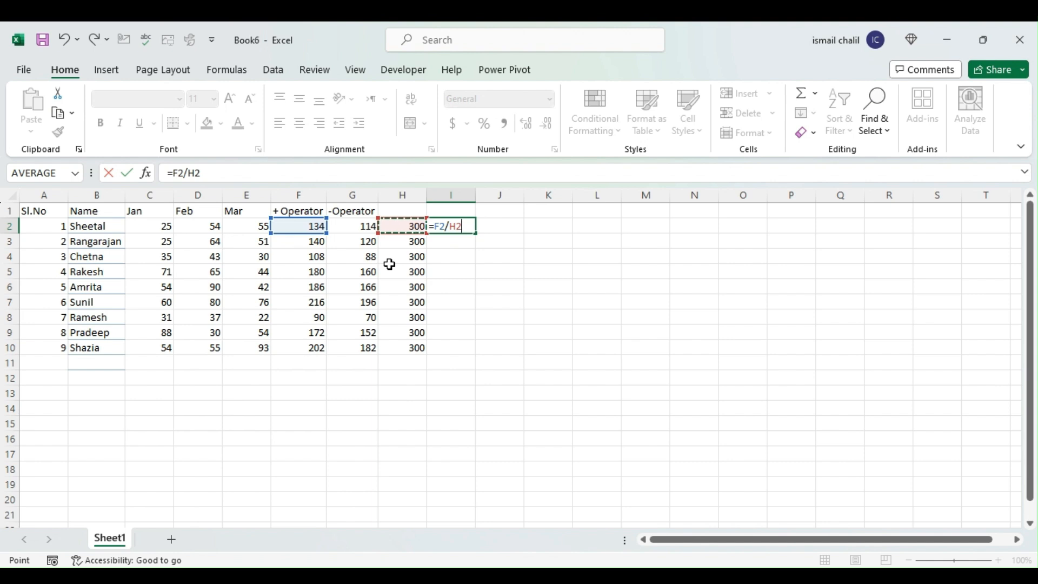
{"action": "key", "text": "Return"}
Fill the division formula from I2 down to I10 and format the results in Percent Style
{"action": "left_click", "coordinate": [439, 222]}
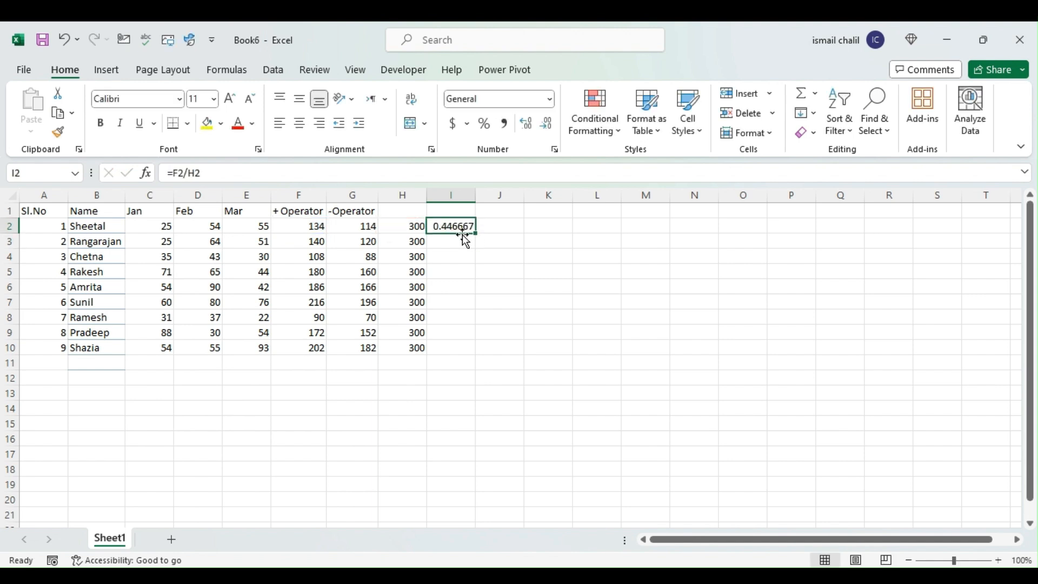
{"action": "double_click", "coordinate": [476, 234]}
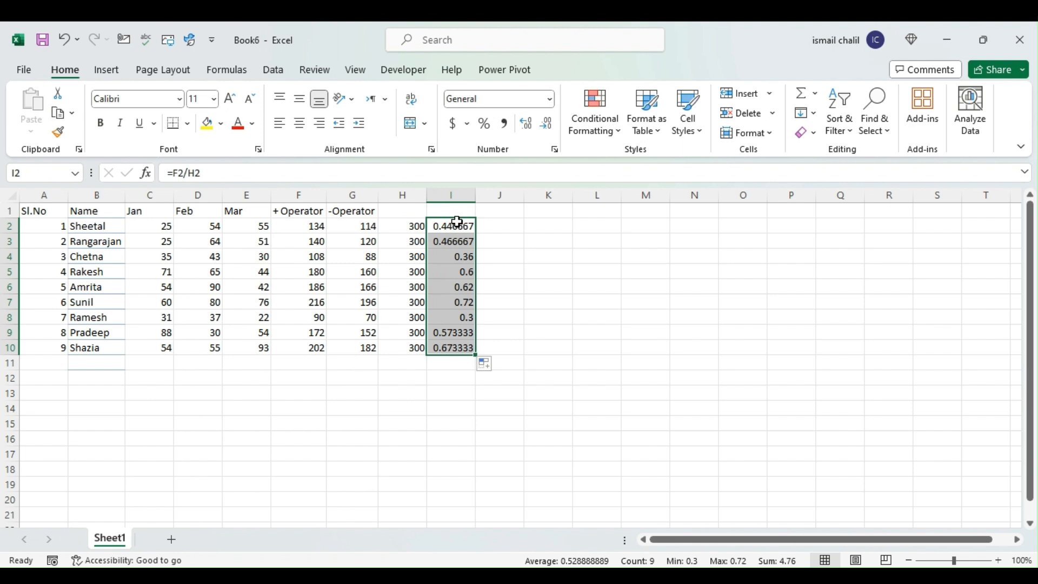
{"action": "left_click", "coordinate": [489, 126]}
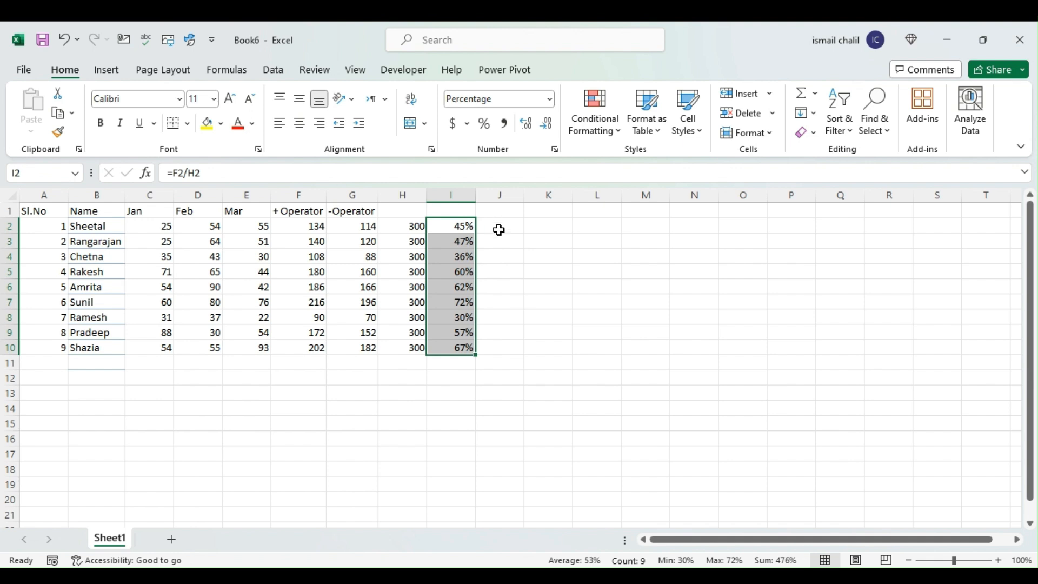
{"action": "left_click", "coordinate": [456, 227]}
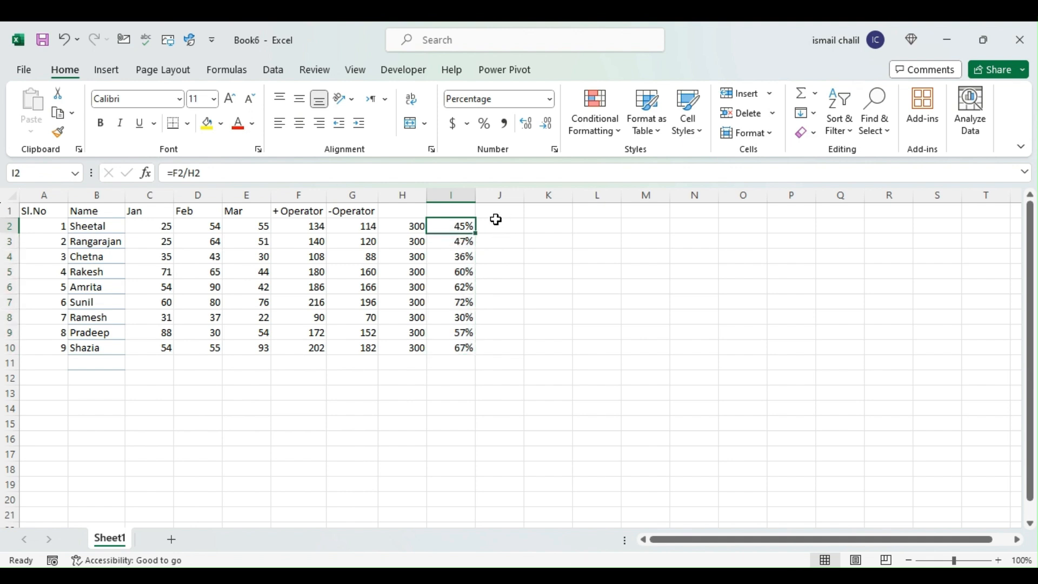
Enter '/ Operator as a text heading in cell I1 and autofit the width of column I
{"action": "left_click", "coordinate": [457, 212]}
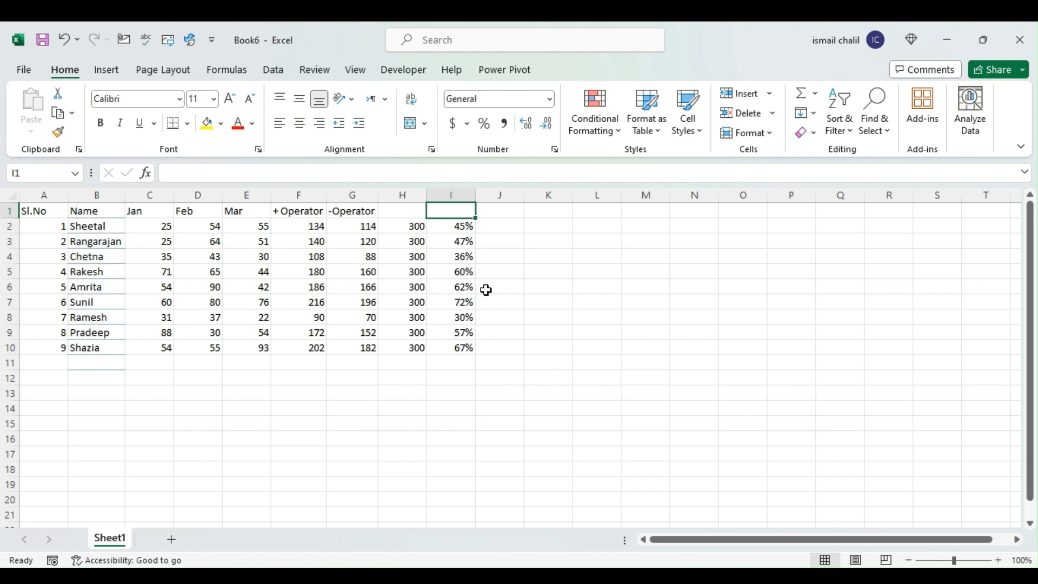
{"action": "type", "text": "'/ O"}
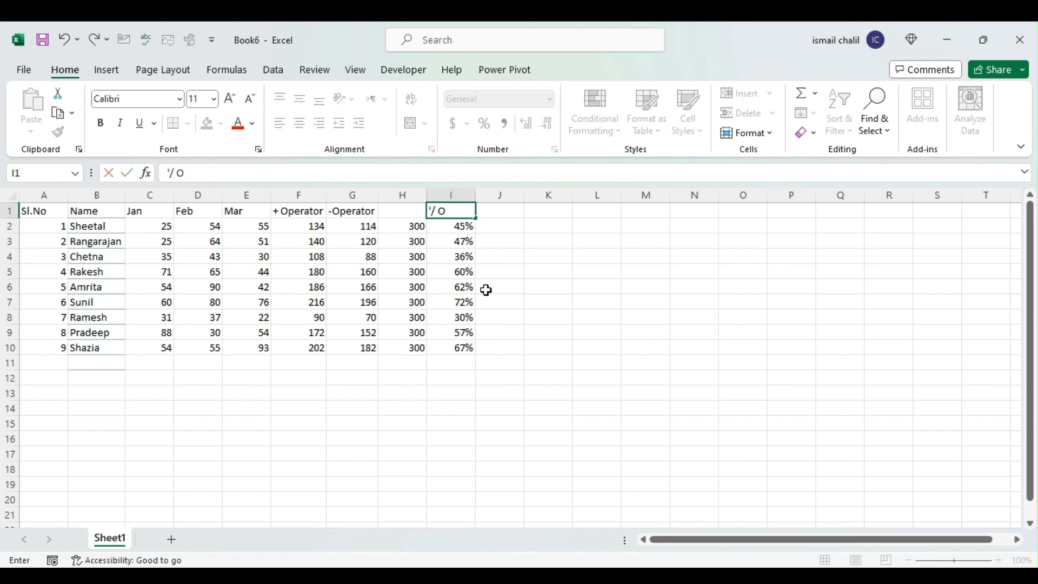
{"action": "type", "text": "rator"}
{"action": "key", "text": "Return"}
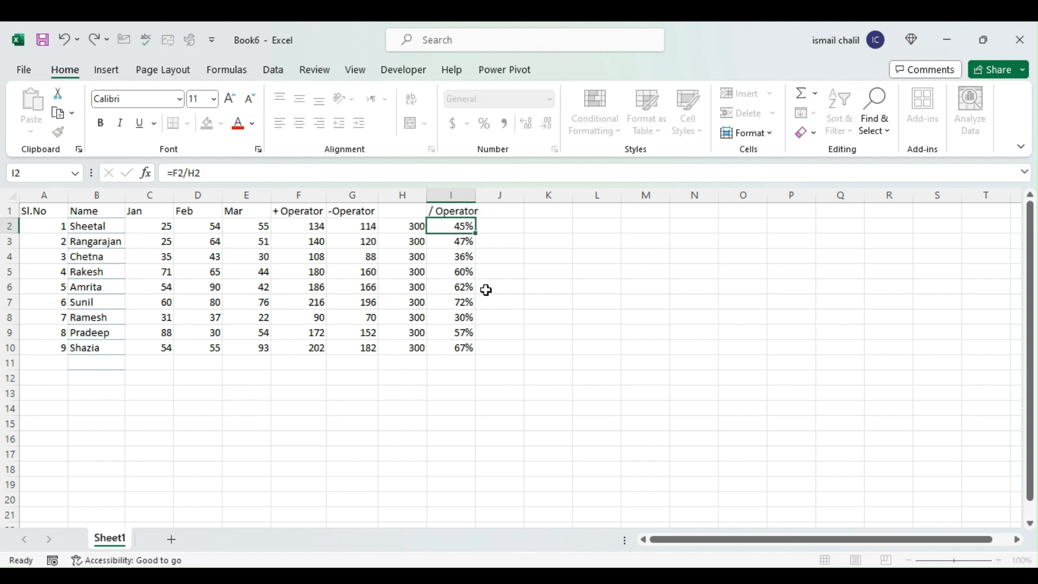
{"action": "double_click", "coordinate": [476, 194]}
{"action": "left_click", "coordinate": [508, 234]}
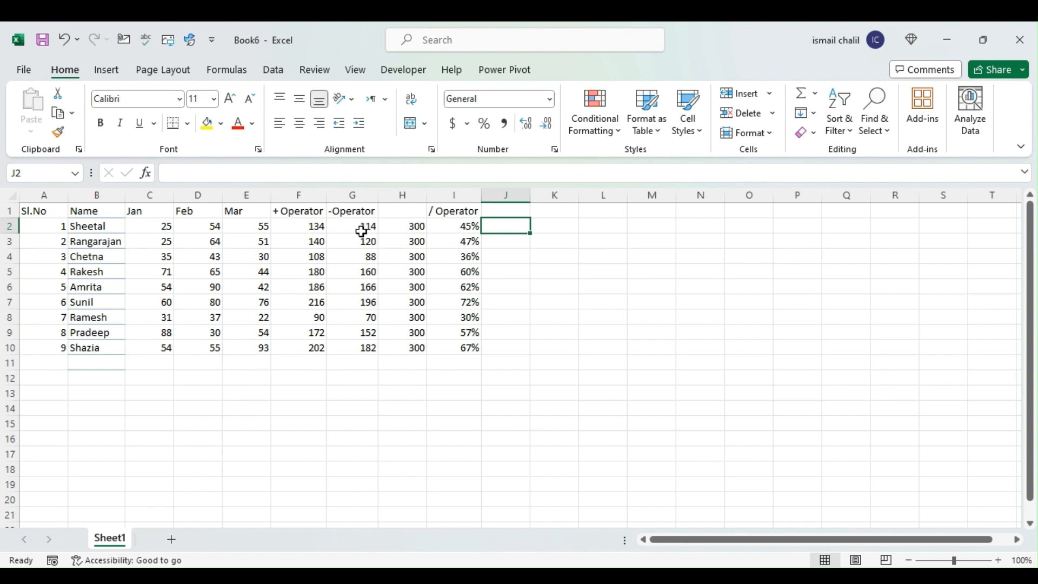
Check the values in H2 and A2 as factors for multiplication, and enter '* Operator as a text heading in J1
{"action": "left_click", "coordinate": [405, 226]}
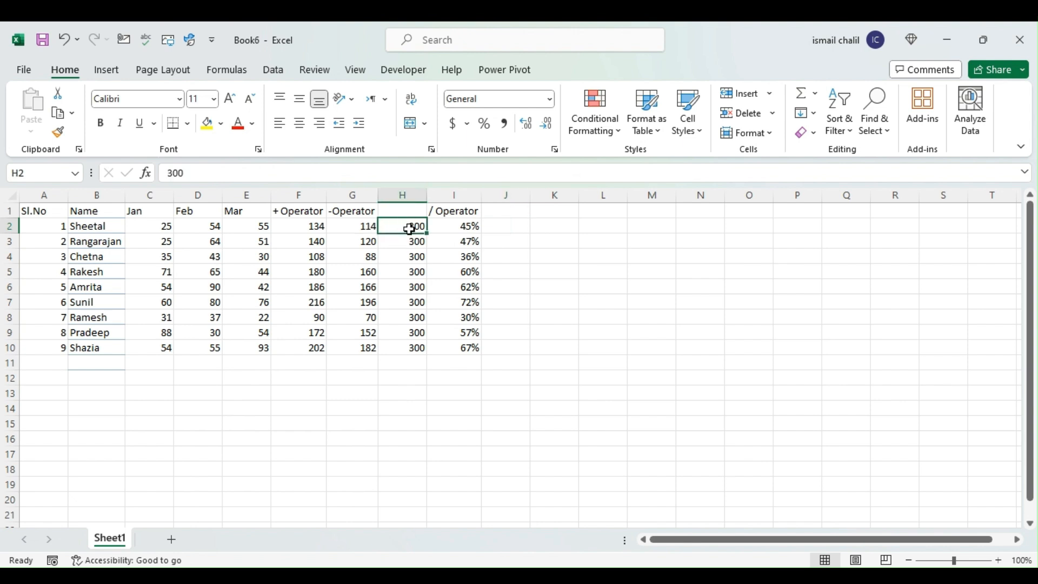
{"action": "left_click", "coordinate": [28, 228]}
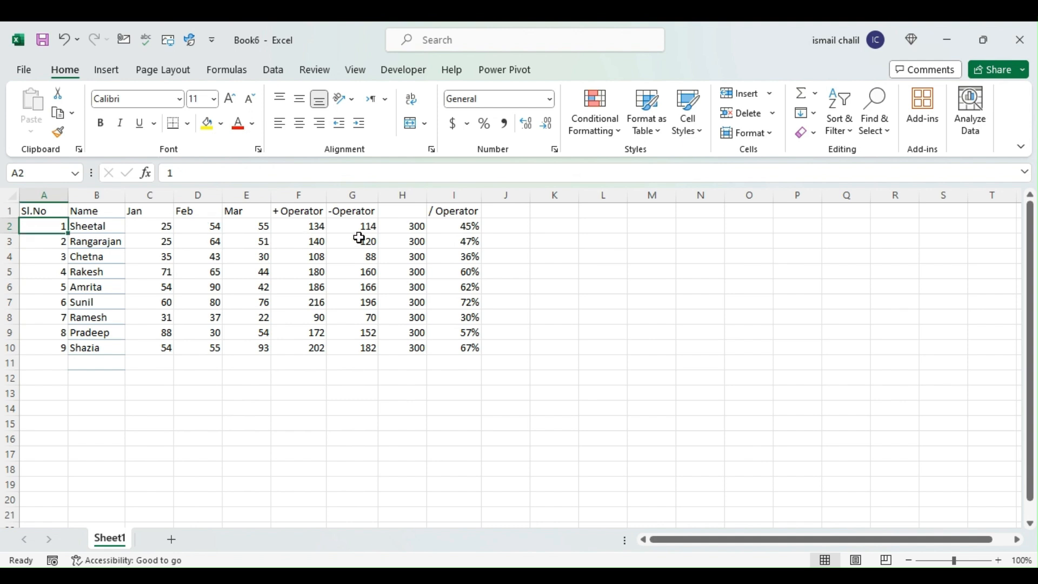
{"action": "left_click", "coordinate": [401, 224]}
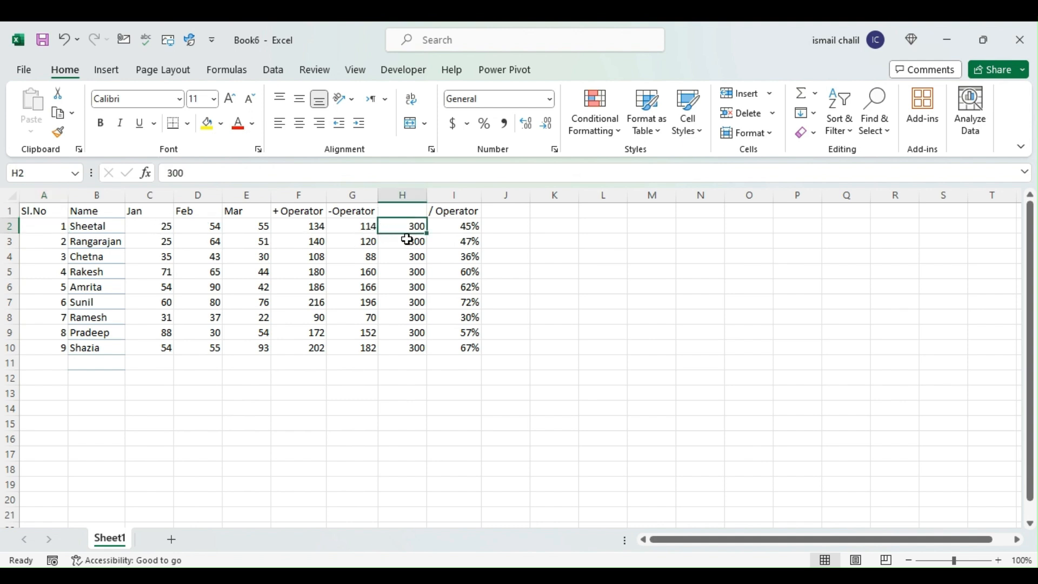
{"action": "left_click", "coordinate": [405, 244]}
{"action": "left_click", "coordinate": [406, 225]}
{"action": "left_click", "coordinate": [494, 215]}
{"action": "type", "text": "'"}
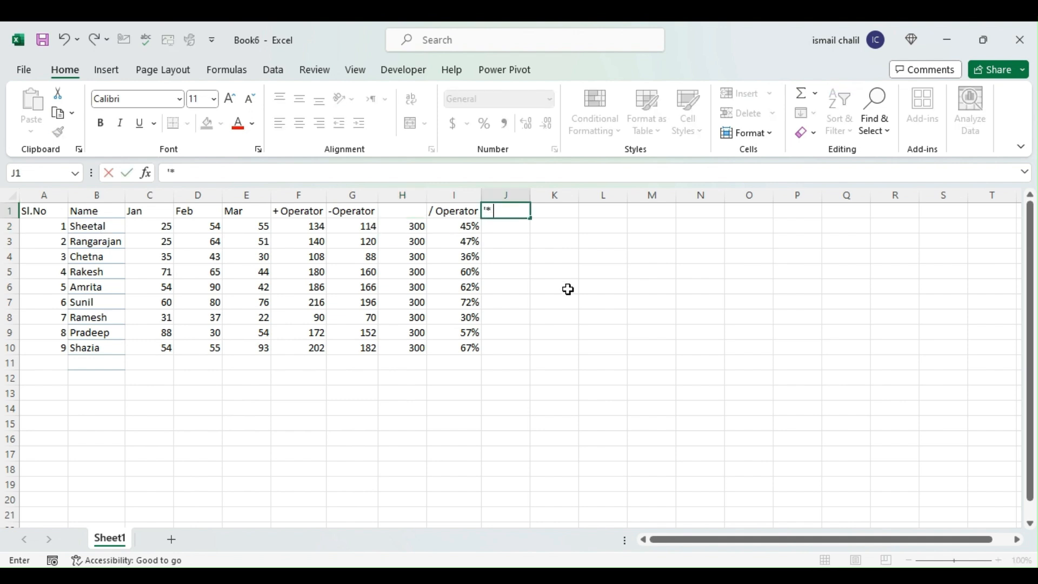
{"action": "type", "text": "* Operator"}
{"action": "key", "text": "Return"}
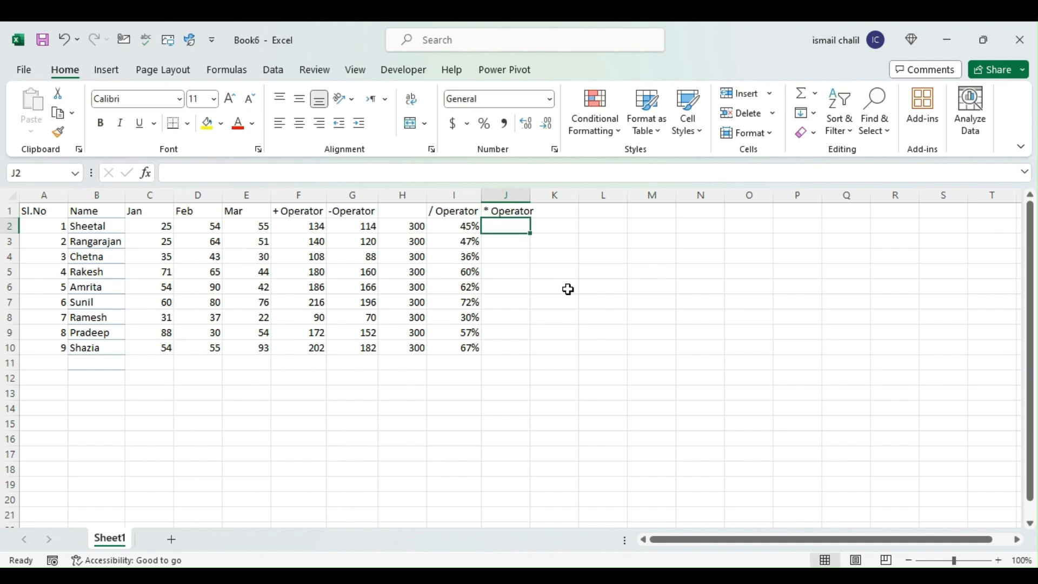
Multiply column H by the serial numbers with =H2*A2 in J2, filled down to J10, and check the products
{"action": "type", "text": "="}
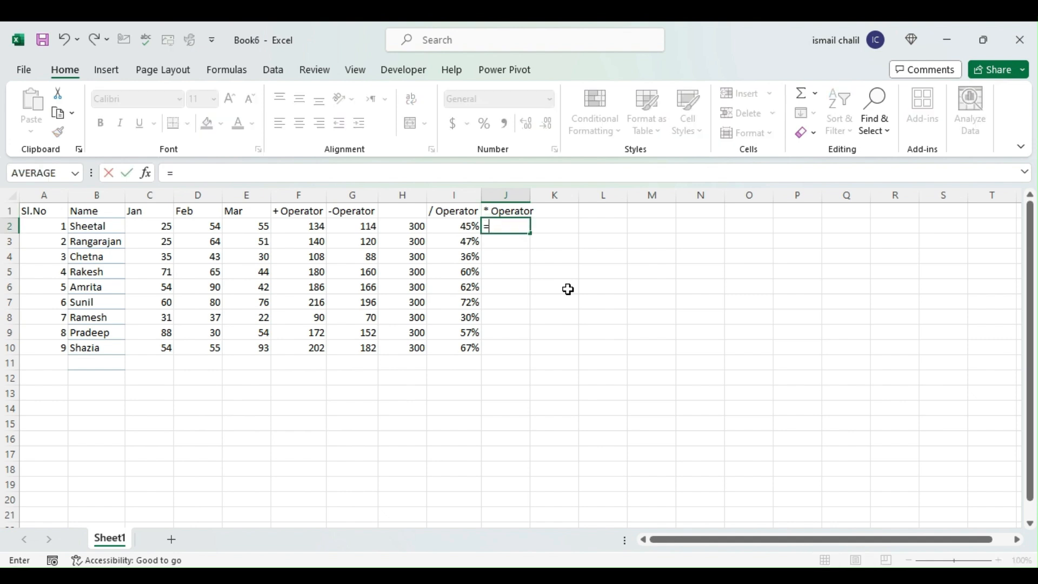
{"action": "left_click", "coordinate": [397, 228]}
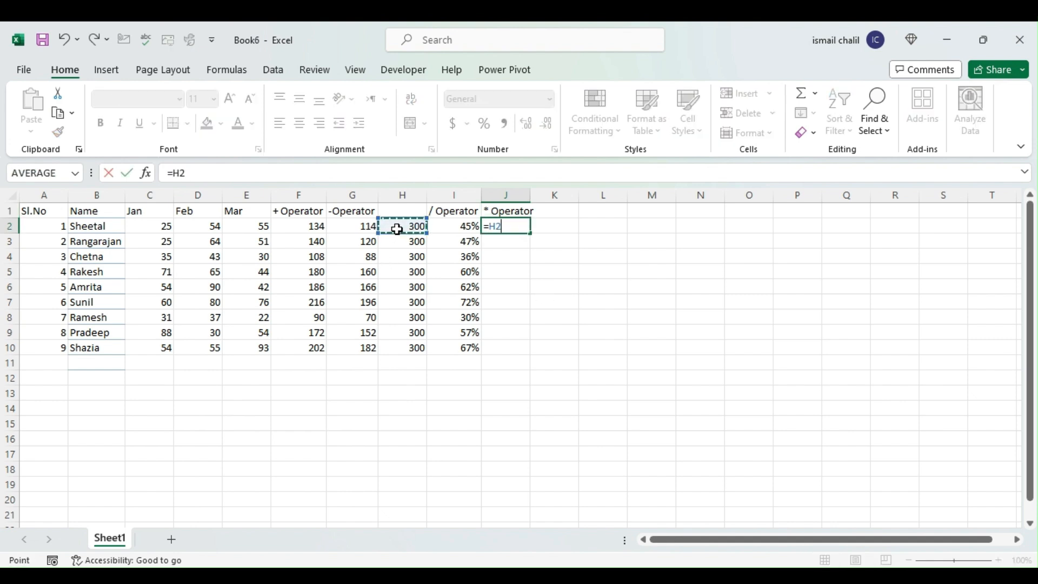
{"action": "type", "text": "*"}
{"action": "left_click", "coordinate": [36, 227]}
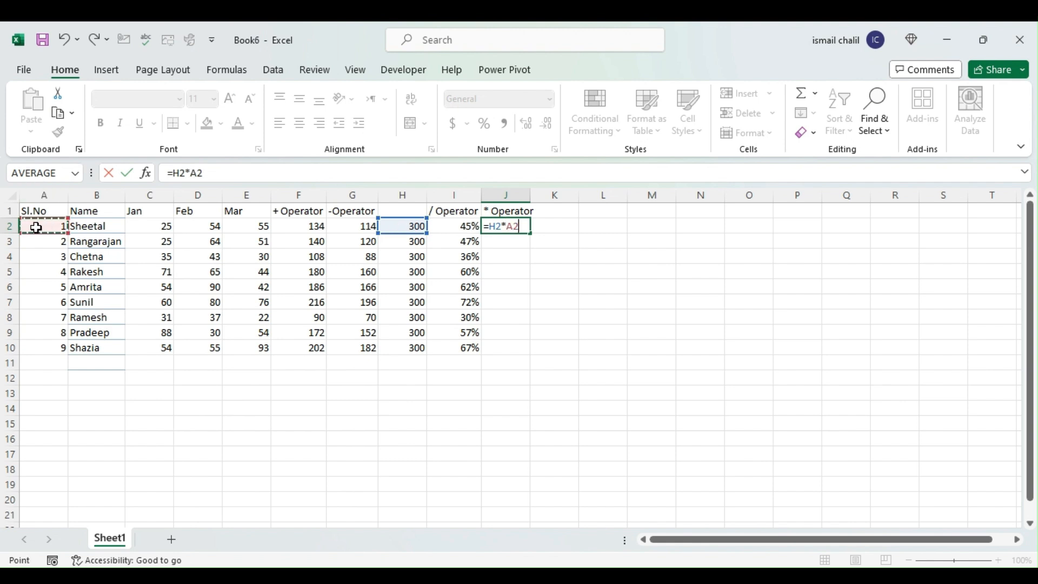
{"action": "key", "text": "Return"}
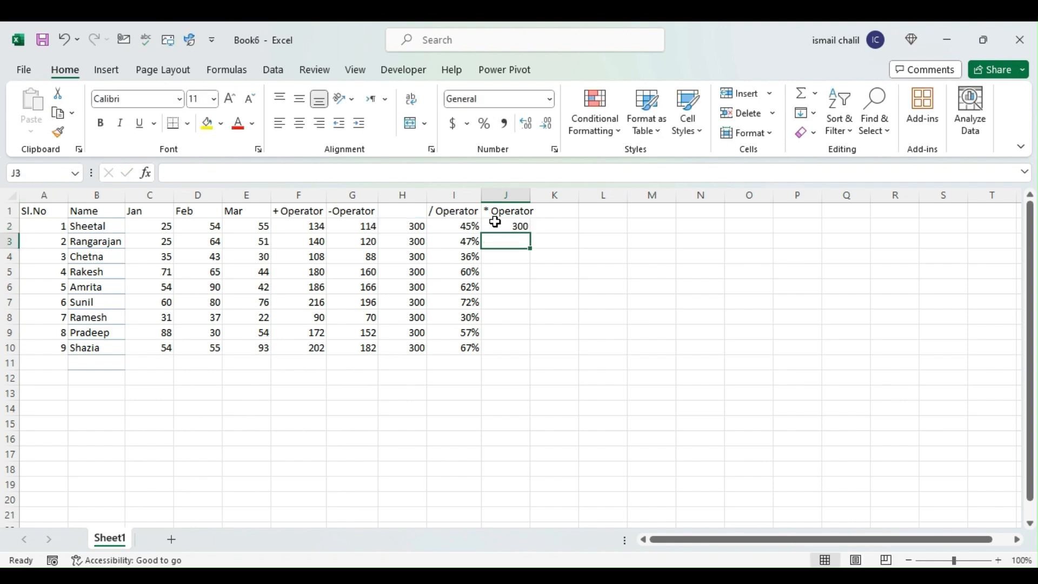
{"action": "left_click", "coordinate": [529, 230]}
{"action": "left_click_drag", "start_coordinate": [530, 232], "coordinate": [533, 357]}
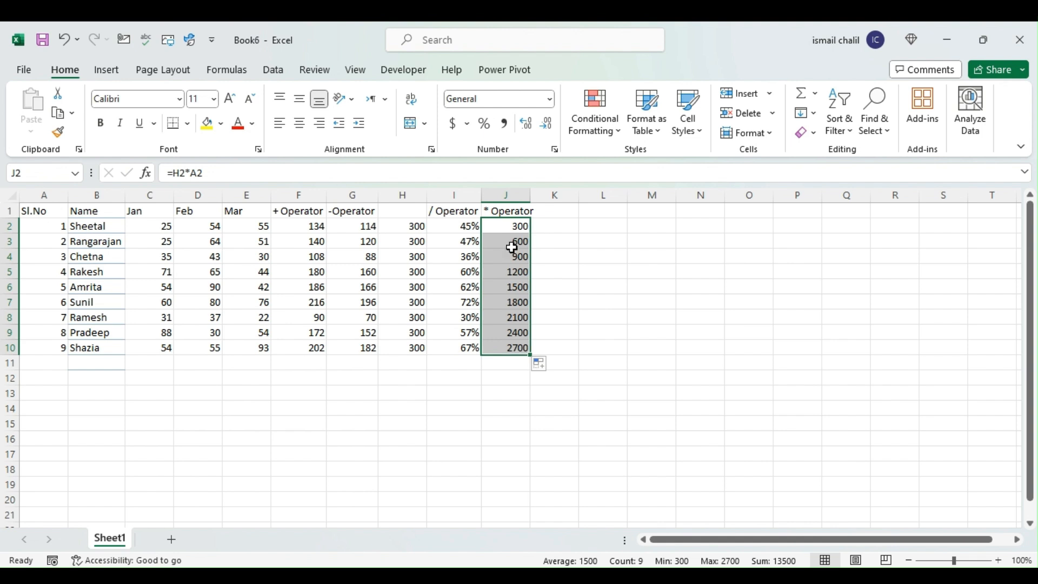
{"action": "left_click", "coordinate": [513, 241]}
{"action": "left_click", "coordinate": [396, 240]}
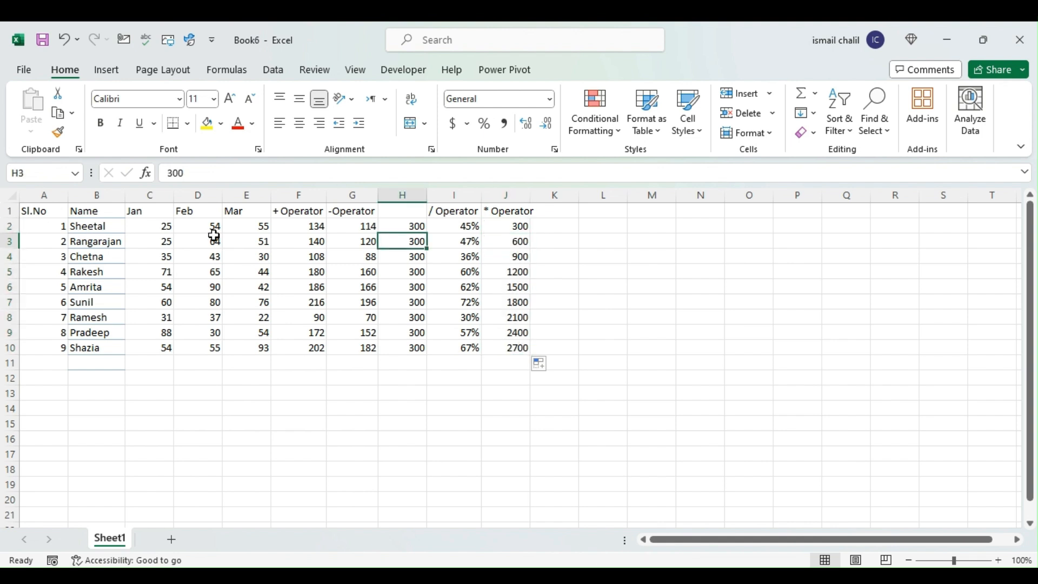
{"action": "left_click", "coordinate": [414, 333]}
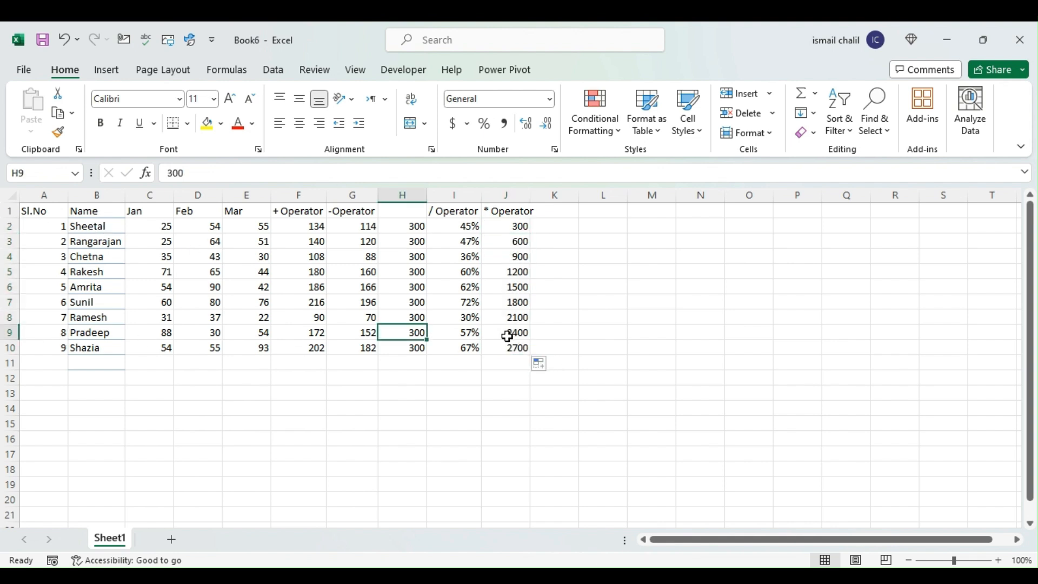